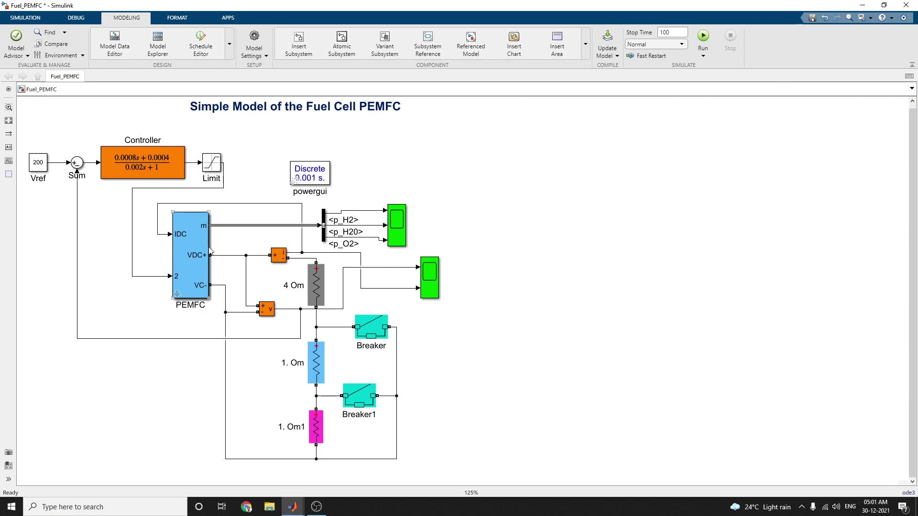
Review the PEMFC block's parameters and close the dialog
{"action": "double_click", "coordinate": [185, 247]}
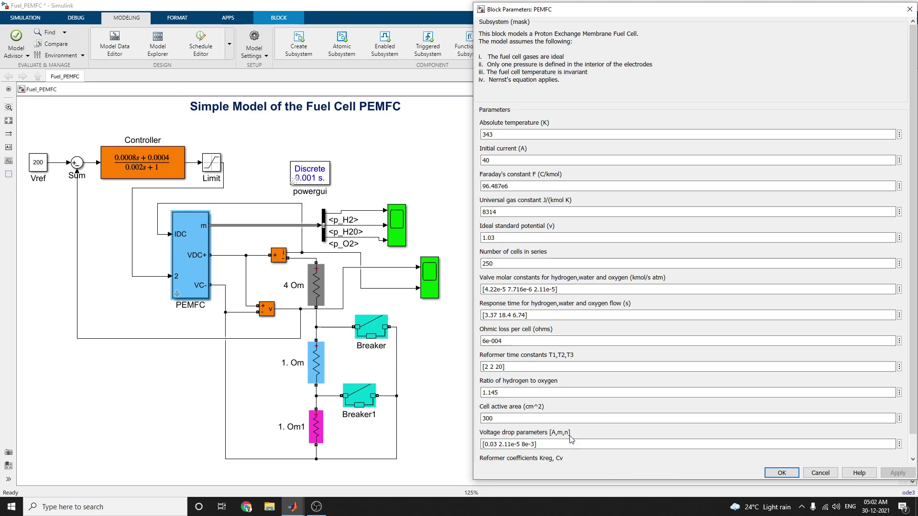
{"action": "scroll", "coordinate": [596, 435], "scroll_direction": "down", "scroll_amount": 1}
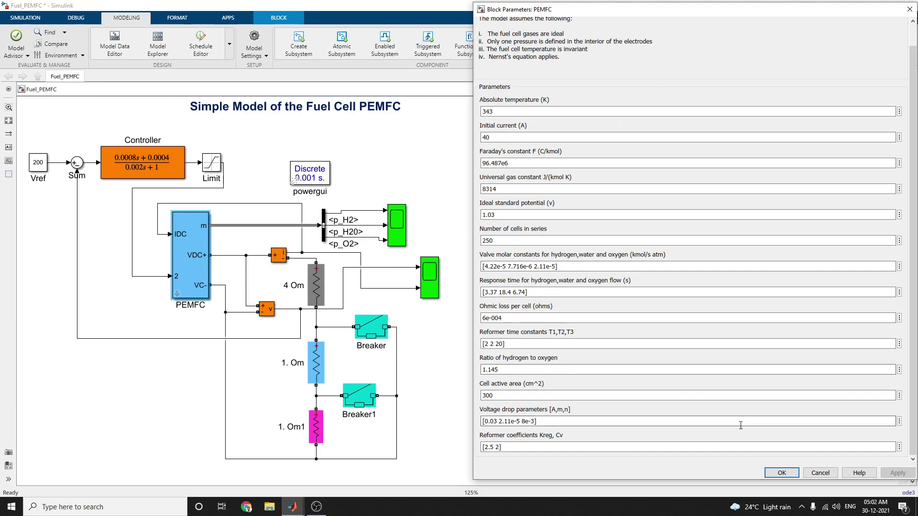
{"action": "left_click", "coordinate": [775, 473]}
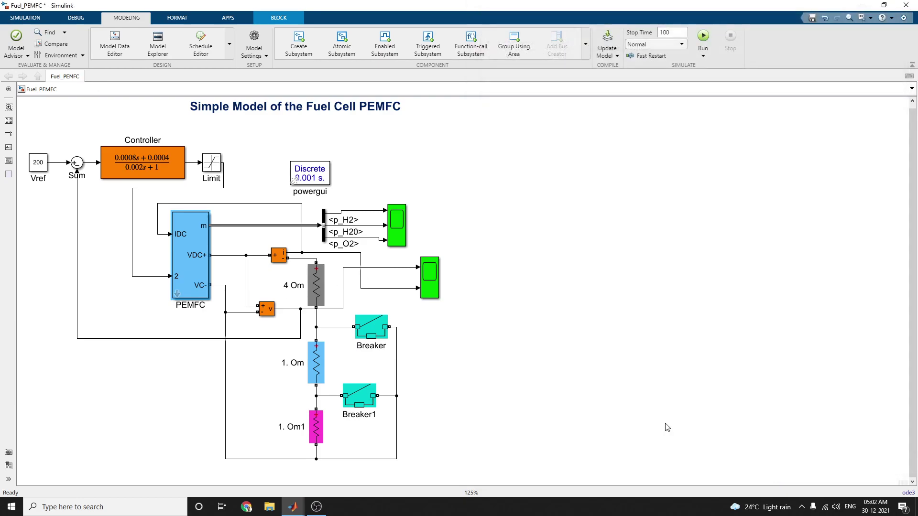
Check the Vref constant value of 200, then reopen the PEMFC parameters beside the diagram
{"action": "double_click", "coordinate": [41, 167]}
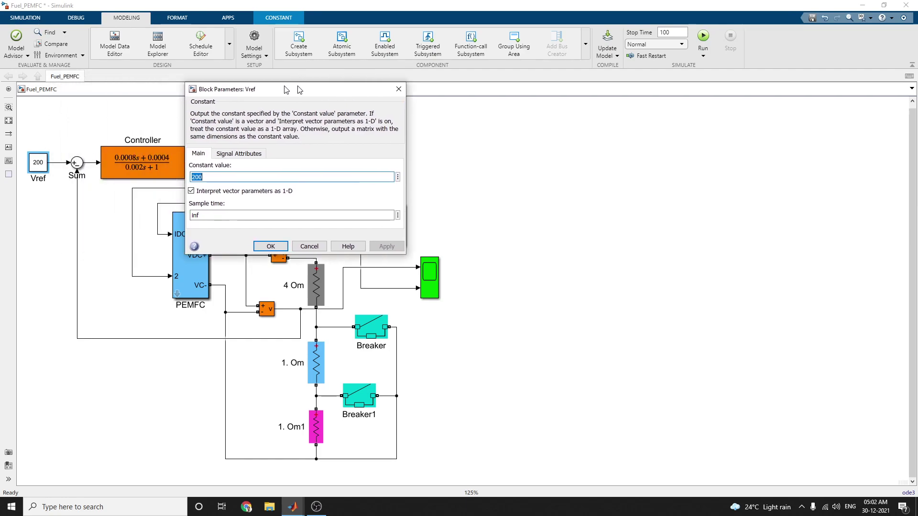
{"action": "left_click_drag", "start_coordinate": [286, 90], "coordinate": [630, 119]}
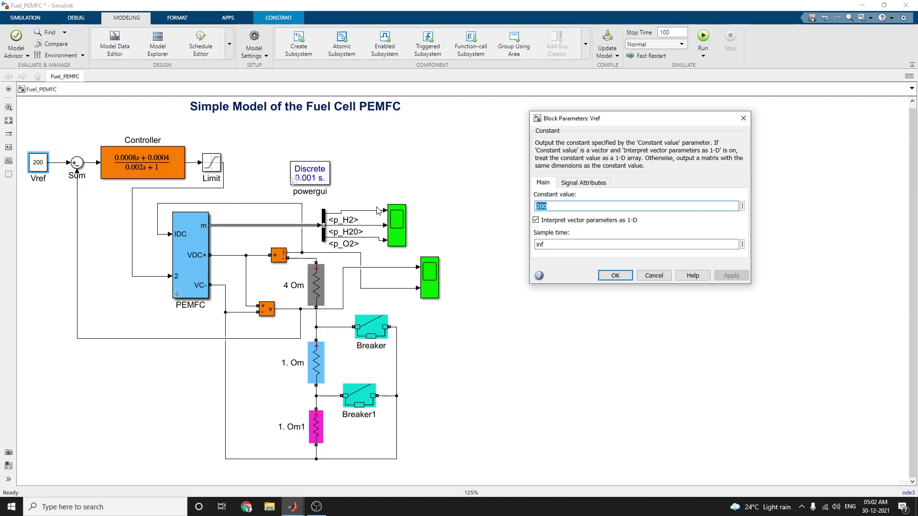
{"action": "double_click", "coordinate": [190, 269]}
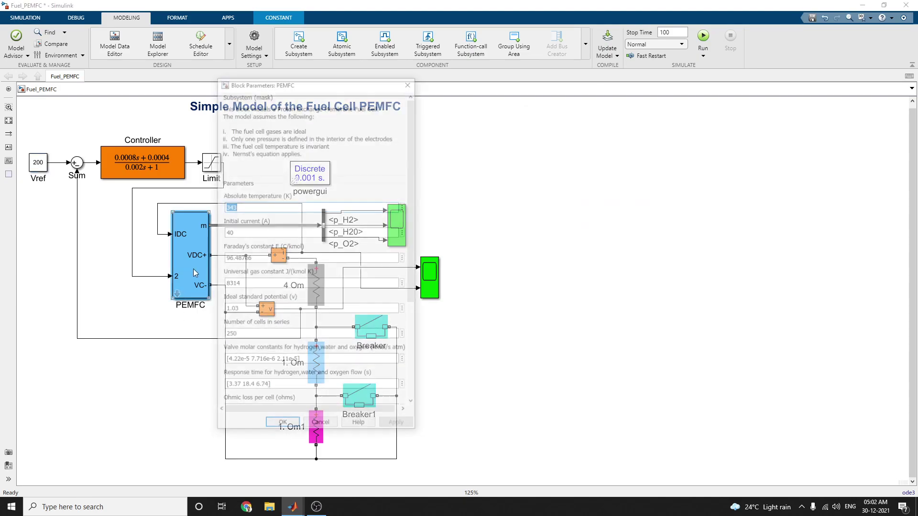
{"action": "left_click_drag", "start_coordinate": [266, 86], "coordinate": [611, 99]}
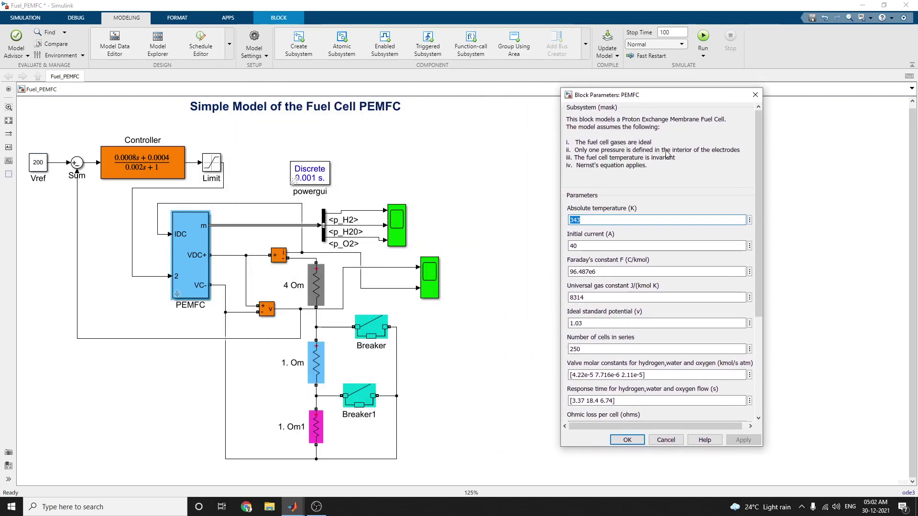
Review the Controller transfer function (numerator [0.0008 0.0004], denominator [0.002 1]), keeping tunability at Auto
{"action": "left_click", "coordinate": [755, 94]}
{"action": "left_click", "coordinate": [132, 160]}
{"action": "double_click", "coordinate": [132, 161]}
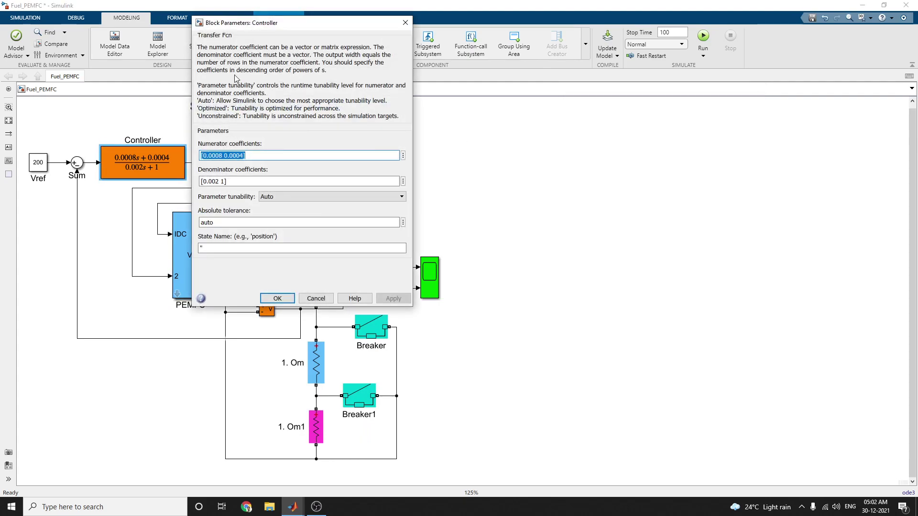
{"action": "left_click_drag", "start_coordinate": [271, 23], "coordinate": [600, 40]}
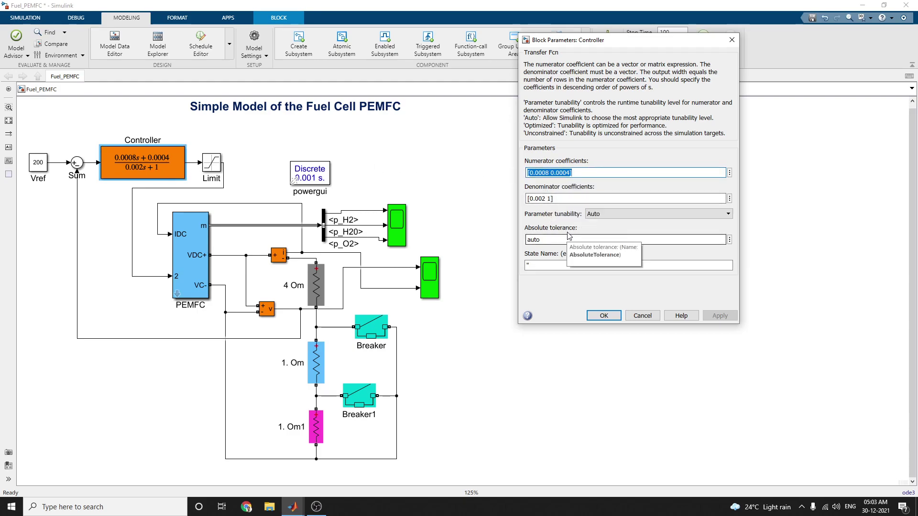
{"action": "left_click", "coordinate": [604, 214]}
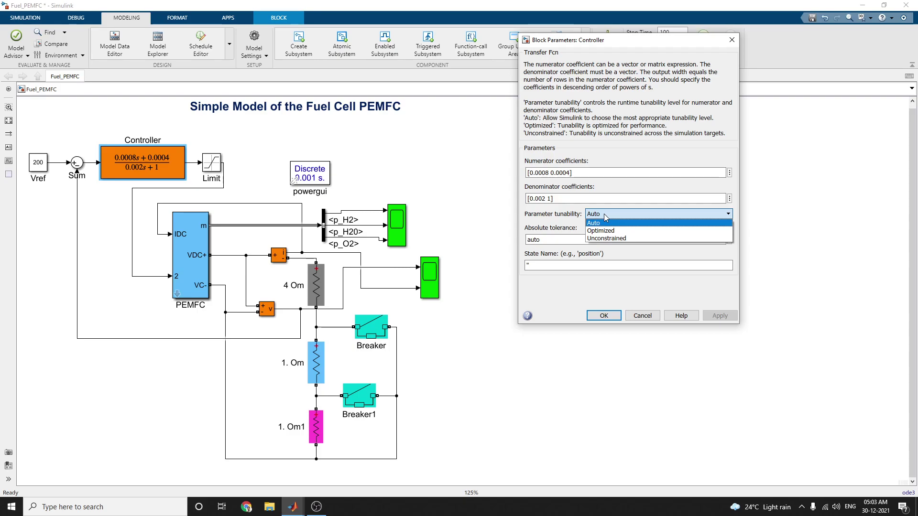
{"action": "left_click", "coordinate": [603, 214]}
{"action": "left_click", "coordinate": [539, 239]}
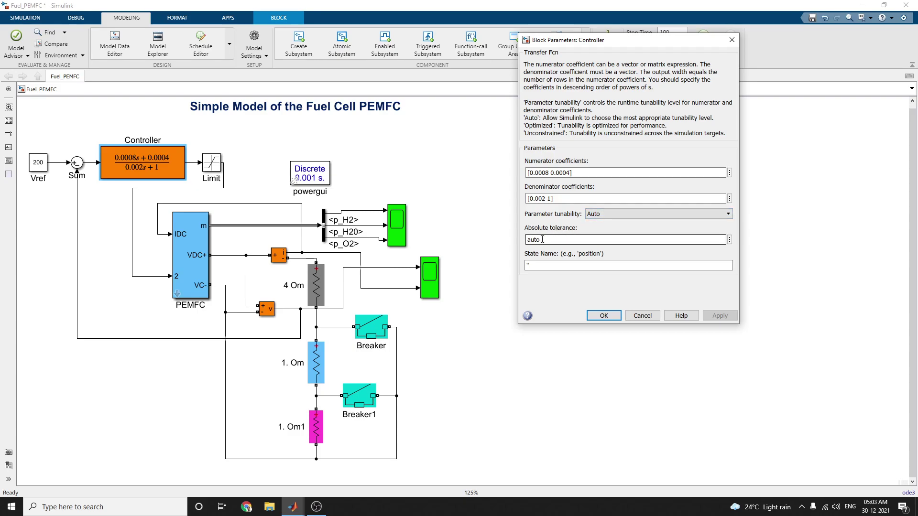
{"action": "left_click", "coordinate": [601, 314]}
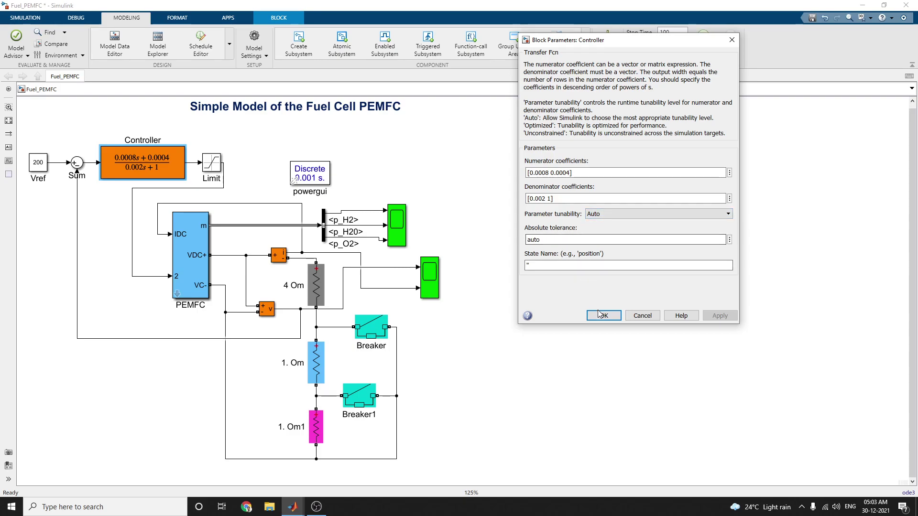
Confirm the Limit bounds (upper 3e-5*2, lower -6e-5), then reopen the PEMFC parameters beside the diagram
{"action": "left_click", "coordinate": [212, 168]}
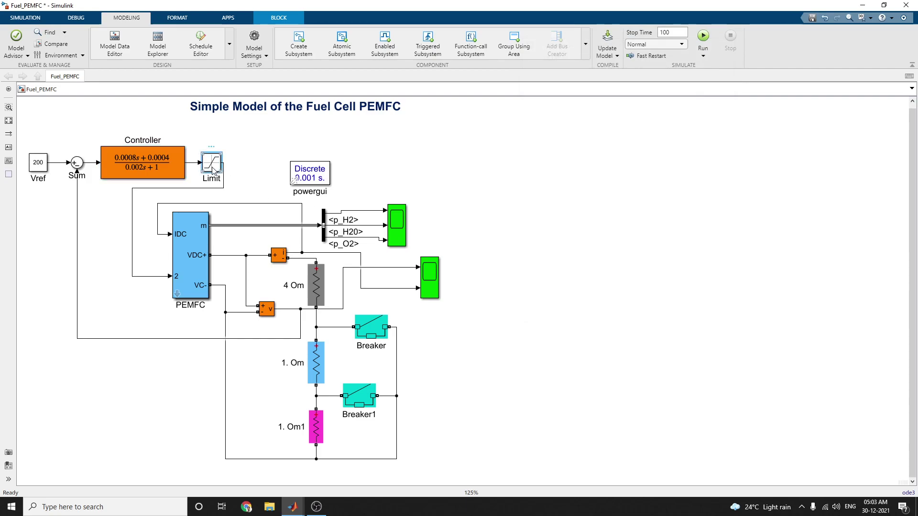
{"action": "double_click", "coordinate": [212, 168]}
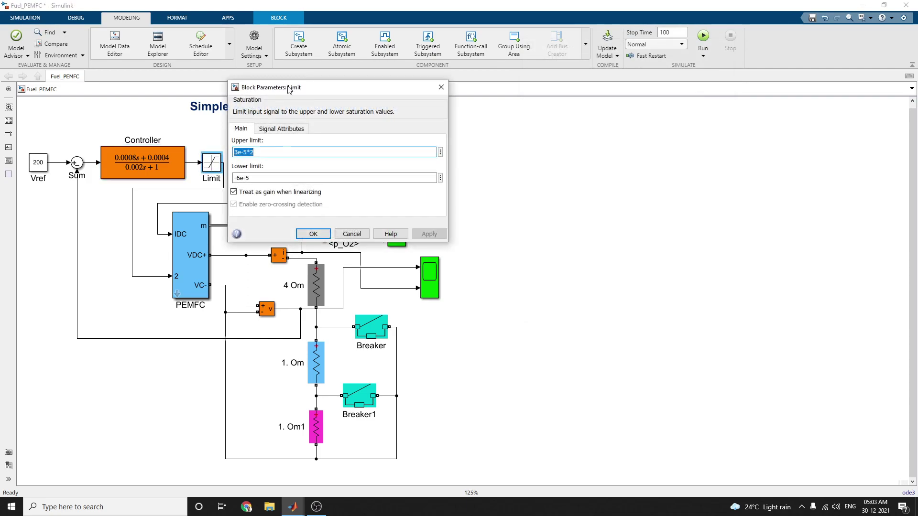
{"action": "left_click_drag", "start_coordinate": [298, 82], "coordinate": [547, 87]}
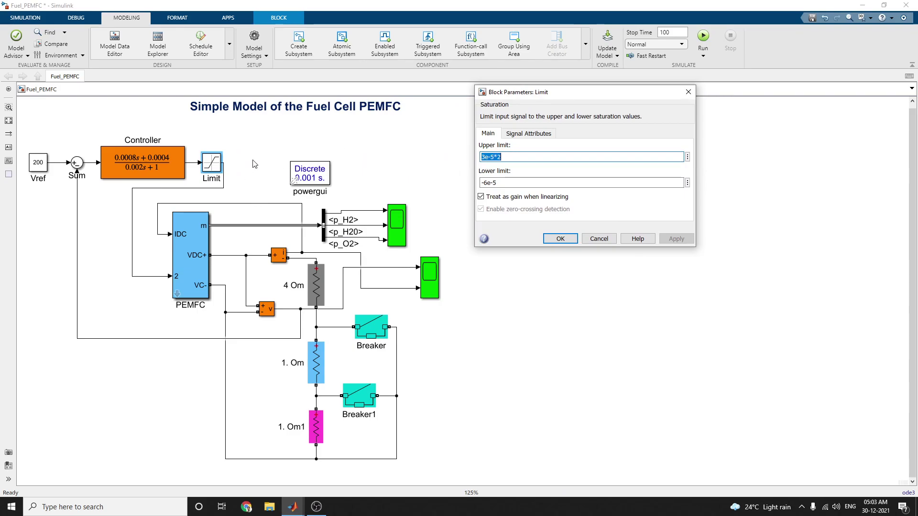
{"action": "left_click", "coordinate": [560, 238]}
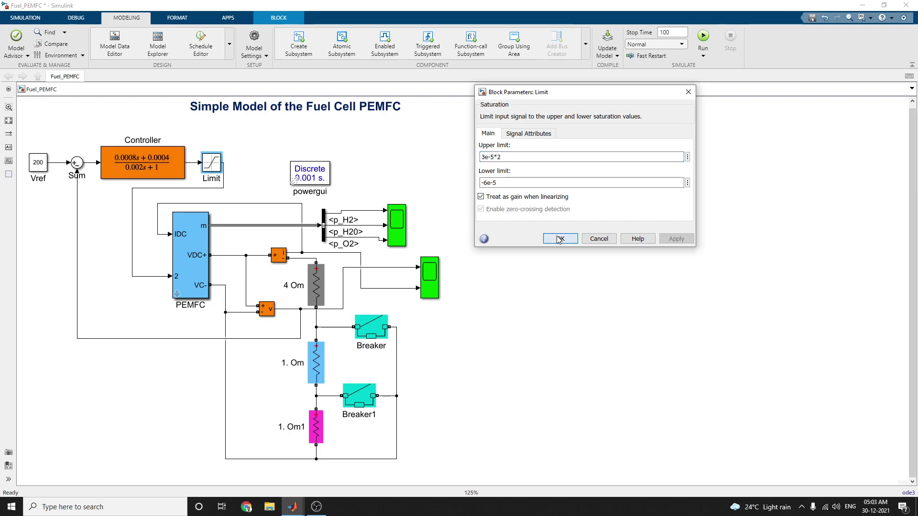
{"action": "double_click", "coordinate": [201, 239]}
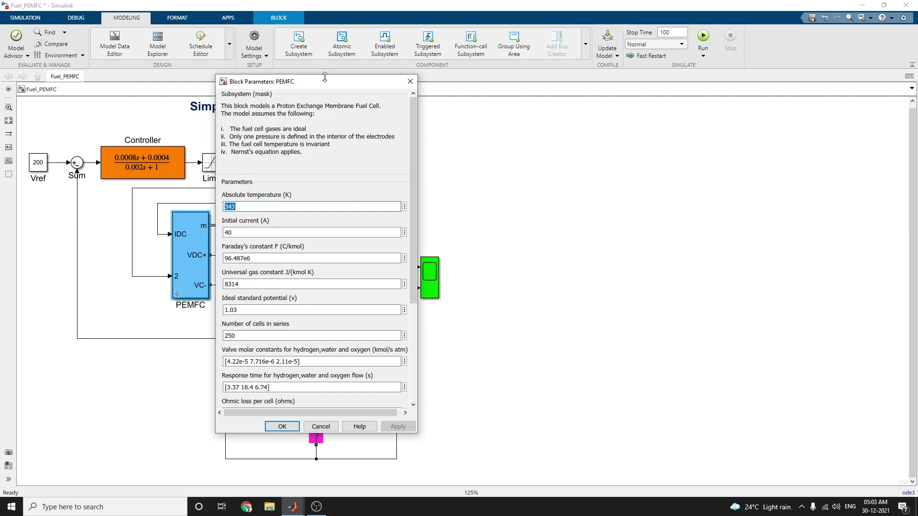
{"action": "left_click_drag", "start_coordinate": [328, 84], "coordinate": [621, 105]}
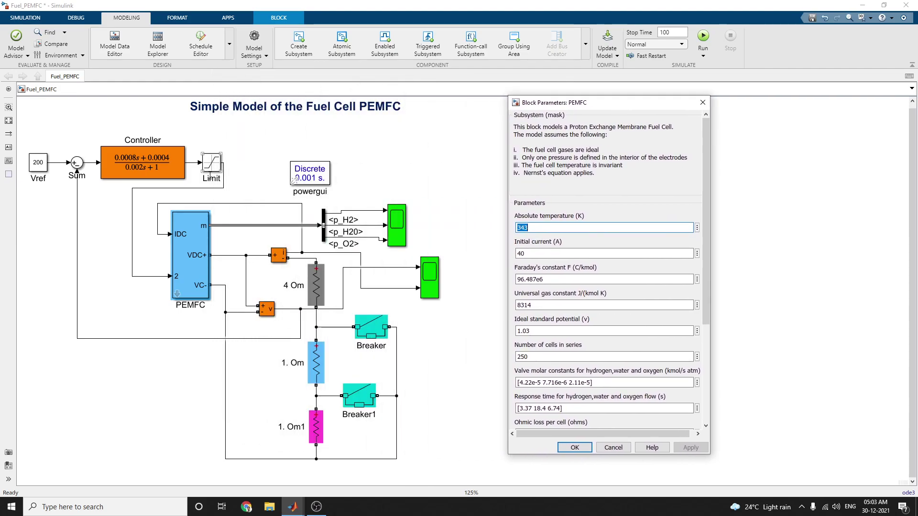
Close the PEMFC parameters and review the Bus Selector's p_H2, p_H20 and p_O2 selections
{"action": "left_click", "coordinate": [703, 103]}
{"action": "double_click", "coordinate": [325, 234]}
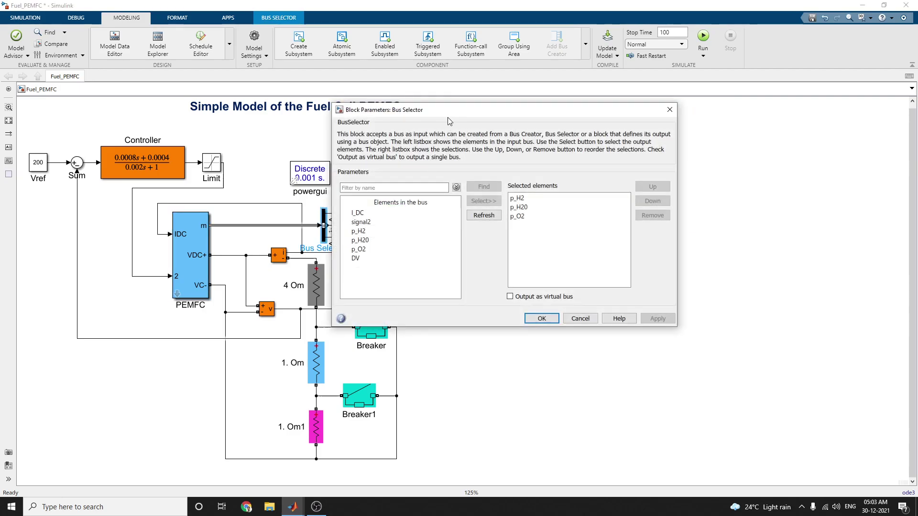
{"action": "left_click_drag", "start_coordinate": [452, 112], "coordinate": [672, 111]}
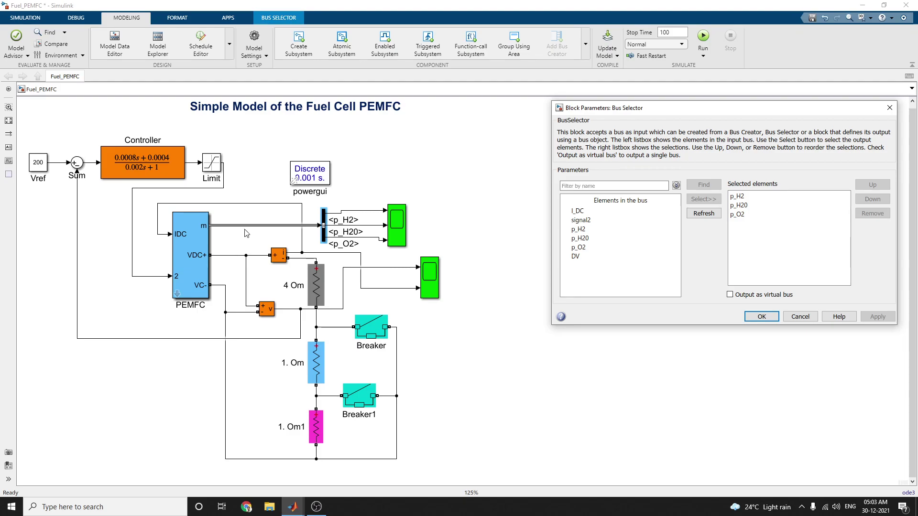
{"action": "left_click", "coordinate": [196, 256]}
Accept the Bus Selector, then review the Current Measurement and Voltage Measurement block parameters
{"action": "left_click", "coordinate": [762, 317]}
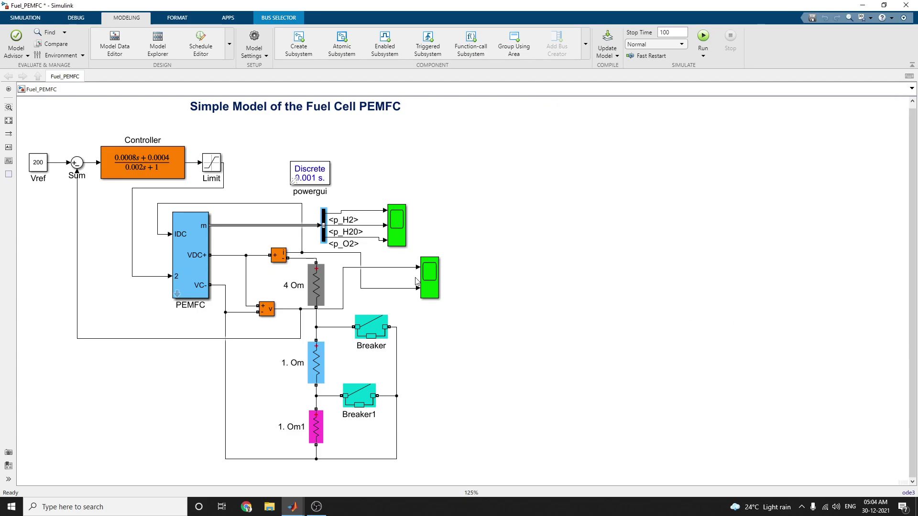
{"action": "left_click", "coordinate": [320, 297]}
{"action": "left_click", "coordinate": [280, 260]}
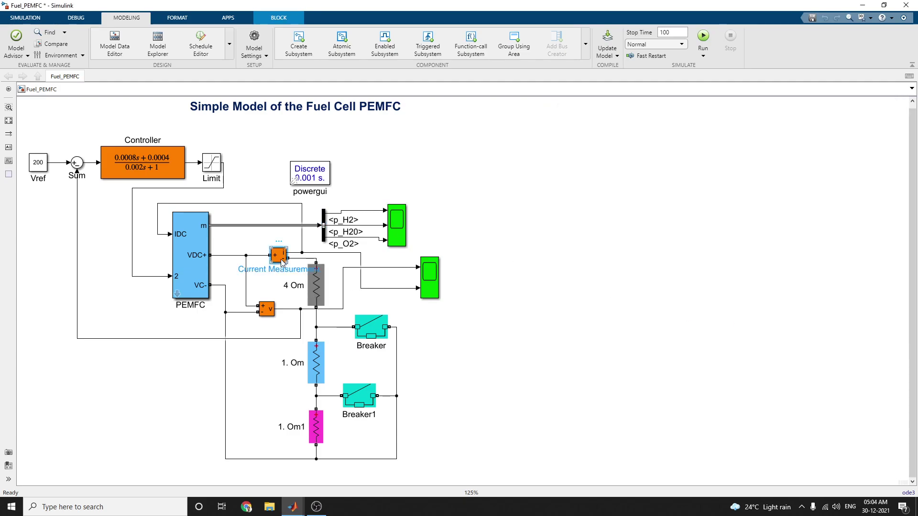
{"action": "left_click", "coordinate": [270, 309]}
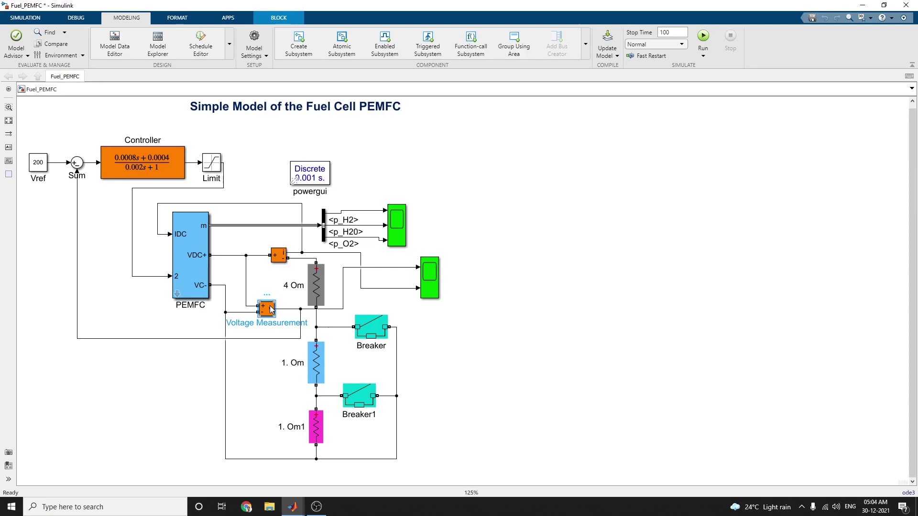
{"action": "double_click", "coordinate": [283, 257]}
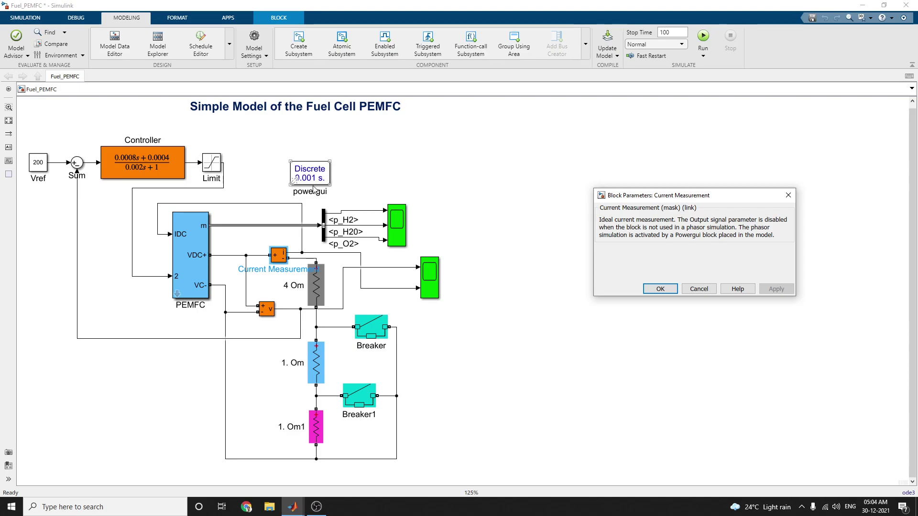
{"action": "double_click", "coordinate": [268, 307]}
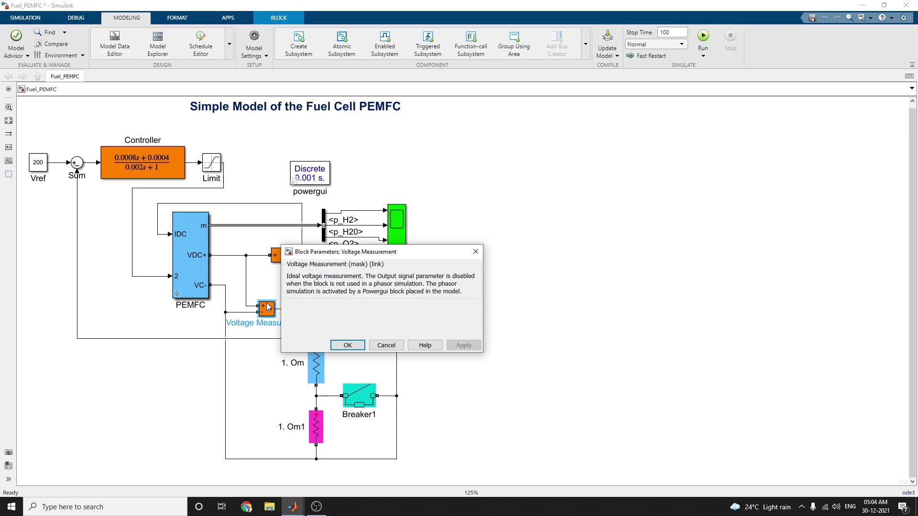
{"action": "left_click_drag", "start_coordinate": [390, 253], "coordinate": [736, 214]}
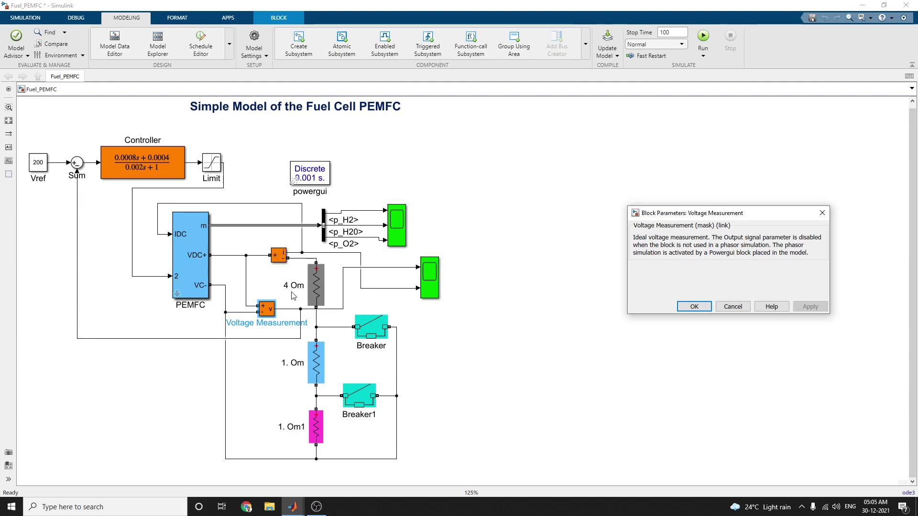
{"action": "left_click", "coordinate": [327, 189]}
{"action": "left_click", "coordinate": [694, 307]}
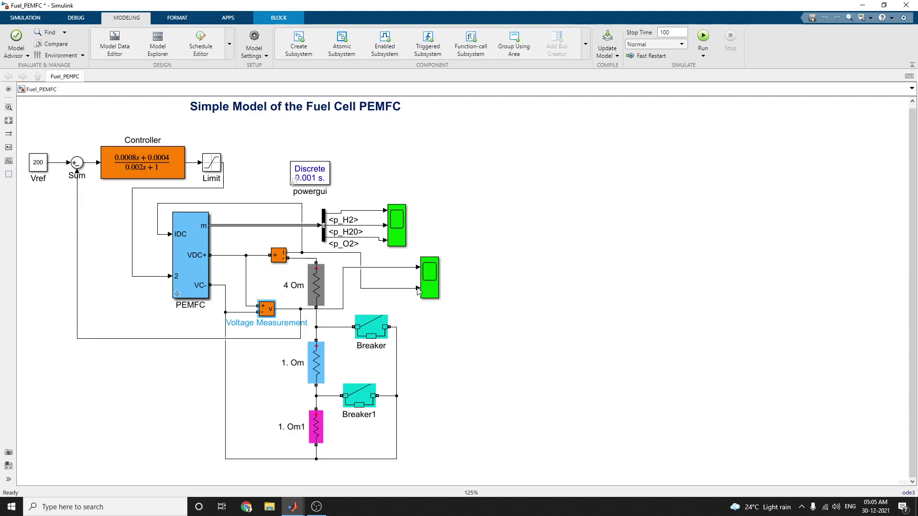
{"action": "left_click", "coordinate": [319, 299]}
{"action": "double_click", "coordinate": [320, 299]}
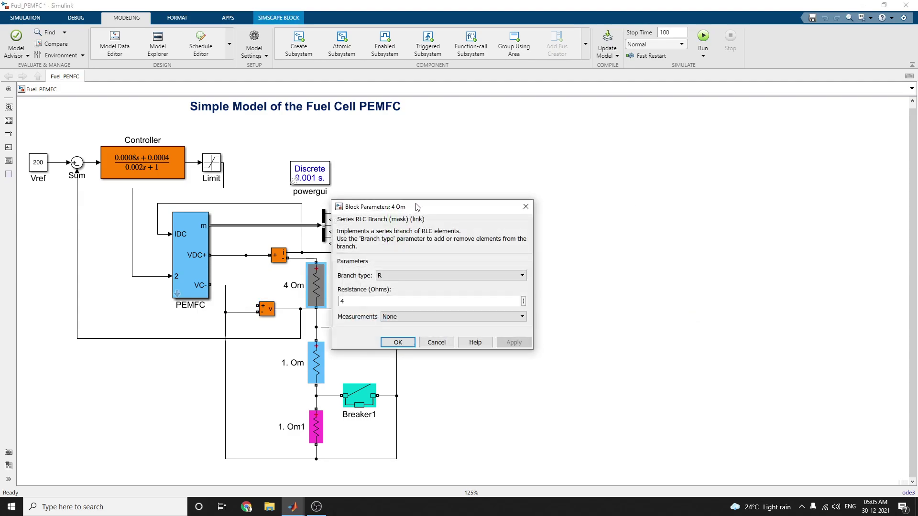
{"action": "left_click_drag", "start_coordinate": [417, 206], "coordinate": [679, 182]}
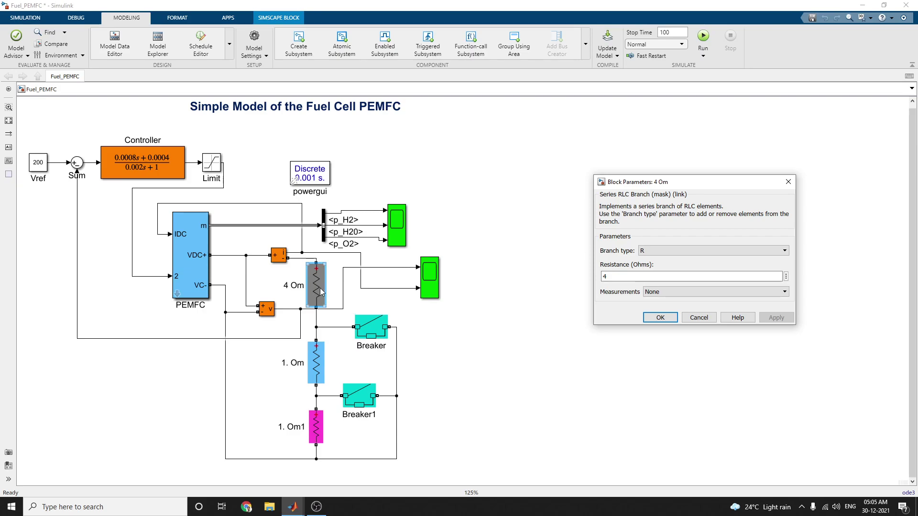
{"action": "left_click", "coordinate": [650, 251]}
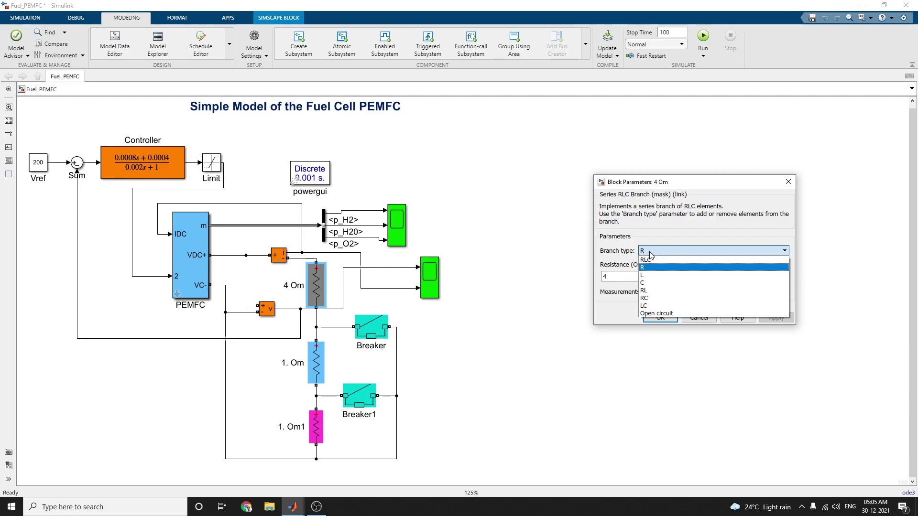
{"action": "left_click", "coordinate": [649, 252]}
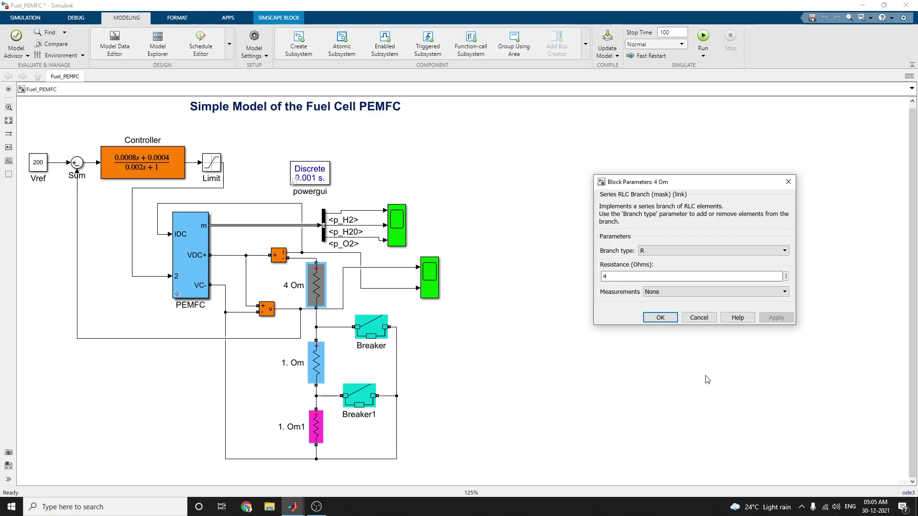
{"action": "left_click", "coordinate": [664, 324]}
{"action": "double_click", "coordinate": [320, 359]}
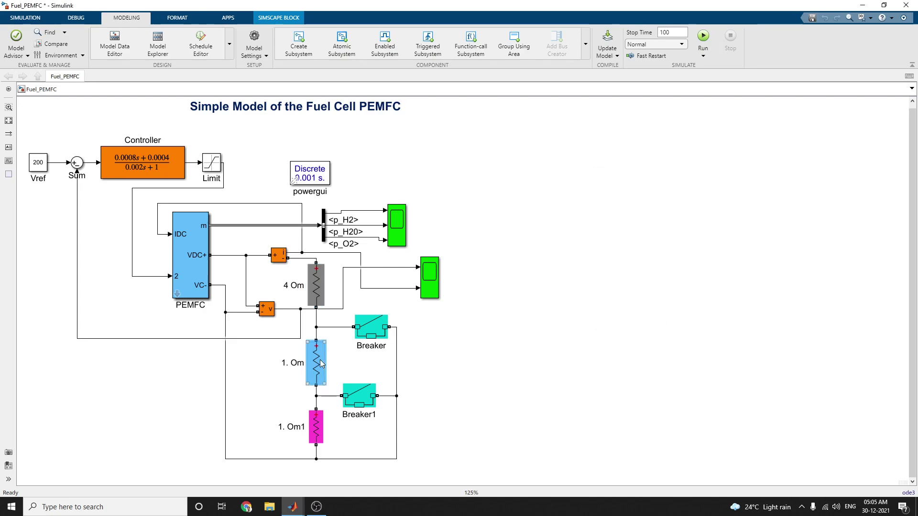
{"action": "left_click", "coordinate": [397, 420]}
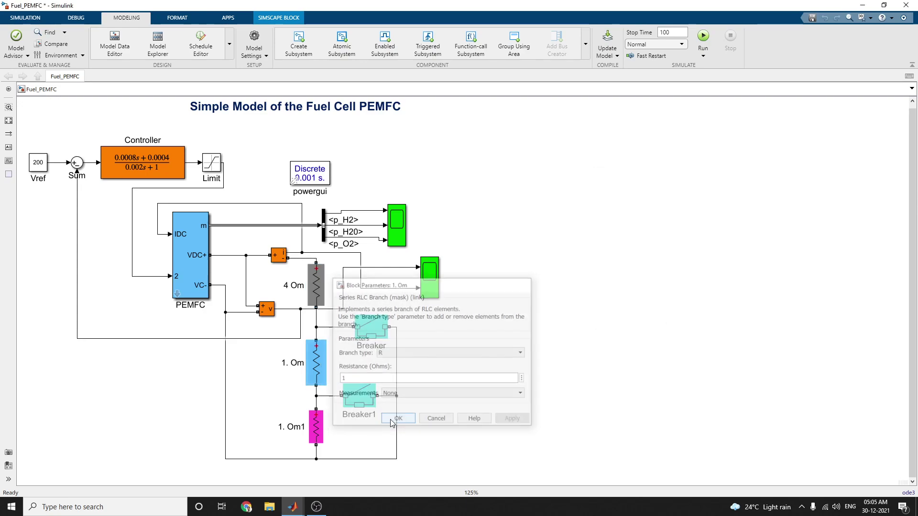
{"action": "left_click", "coordinate": [316, 431]}
{"action": "double_click", "coordinate": [316, 432]}
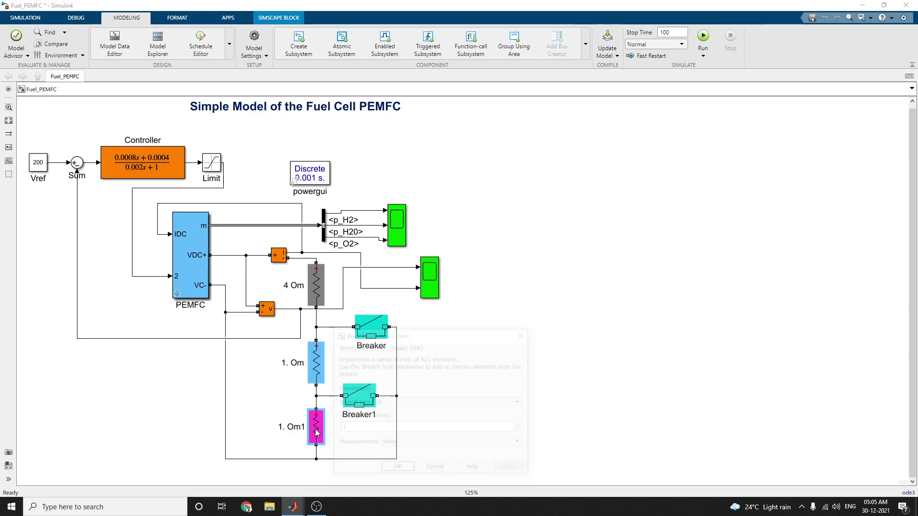
{"action": "left_click", "coordinate": [525, 333]}
{"action": "left_click", "coordinate": [371, 328]}
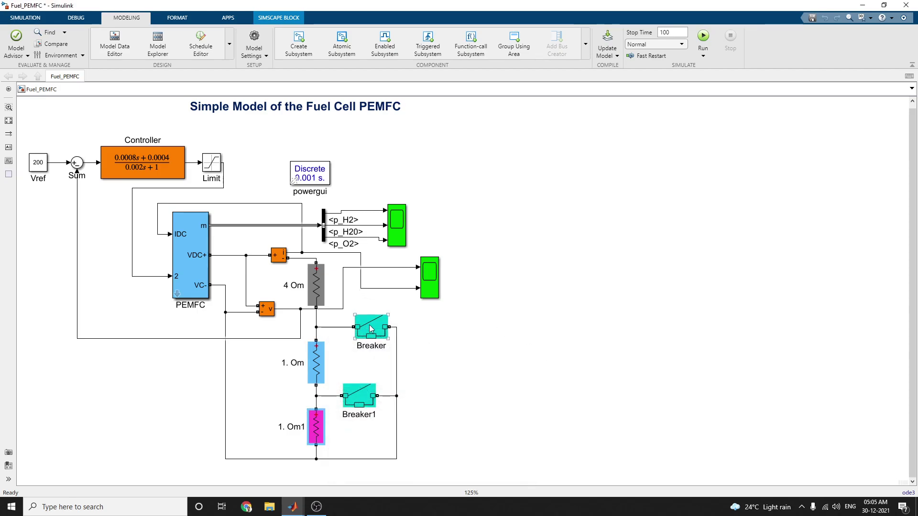
{"action": "double_click", "coordinate": [371, 329]}
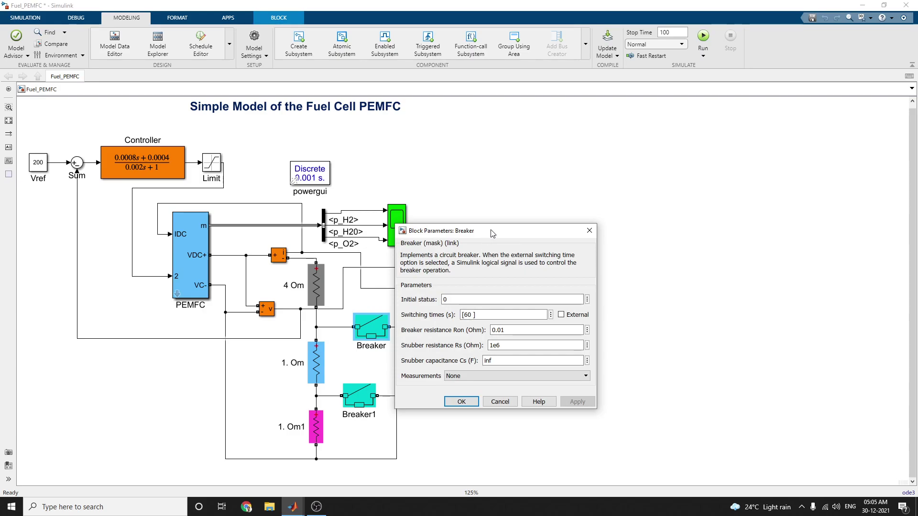
{"action": "left_click_drag", "start_coordinate": [492, 233], "coordinate": [757, 186]}
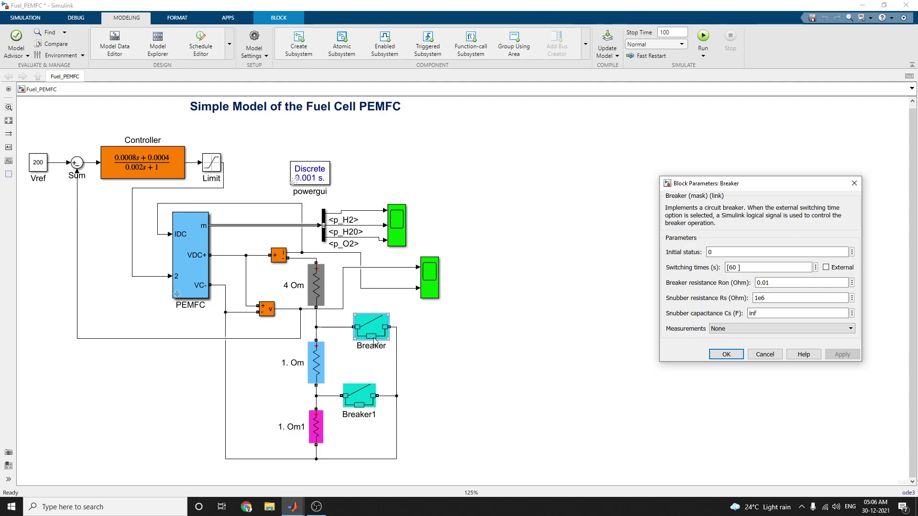
{"action": "left_click", "coordinate": [726, 329]}
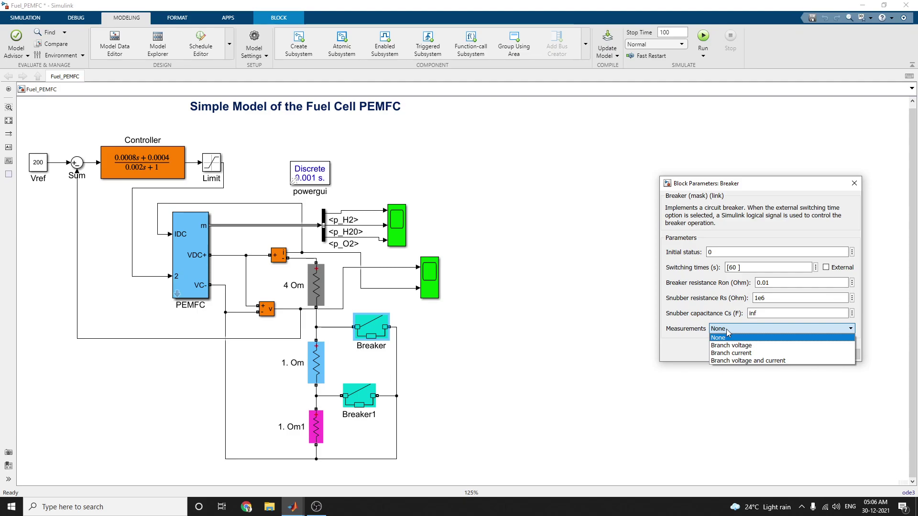
{"action": "left_click", "coordinate": [727, 329]}
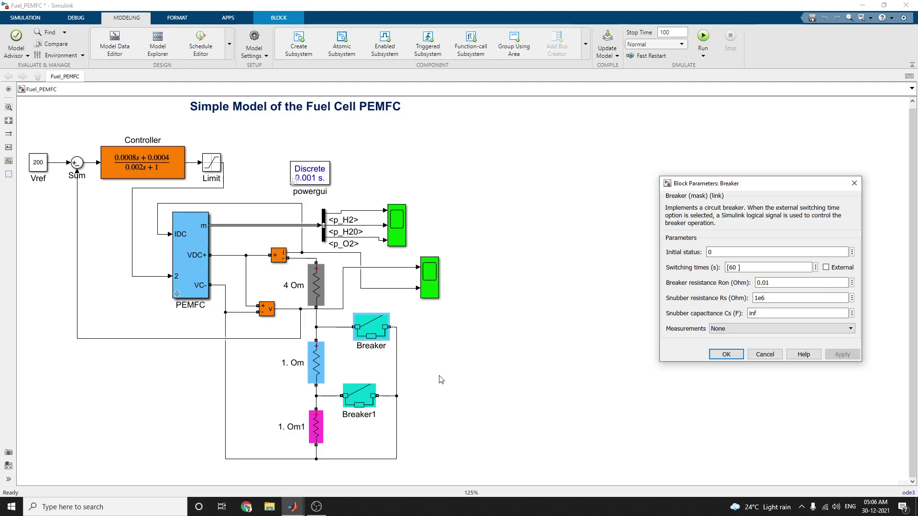
{"action": "double_click", "coordinate": [370, 394]}
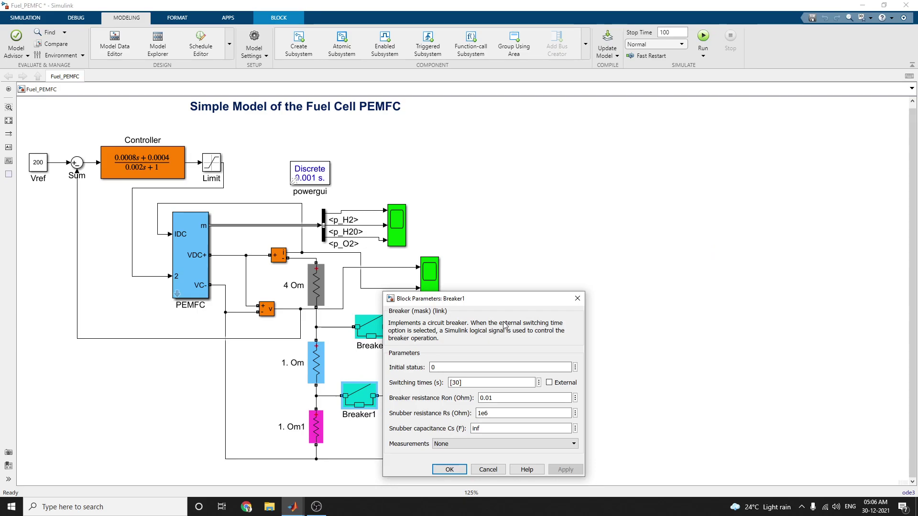
{"action": "left_click", "coordinate": [578, 299]}
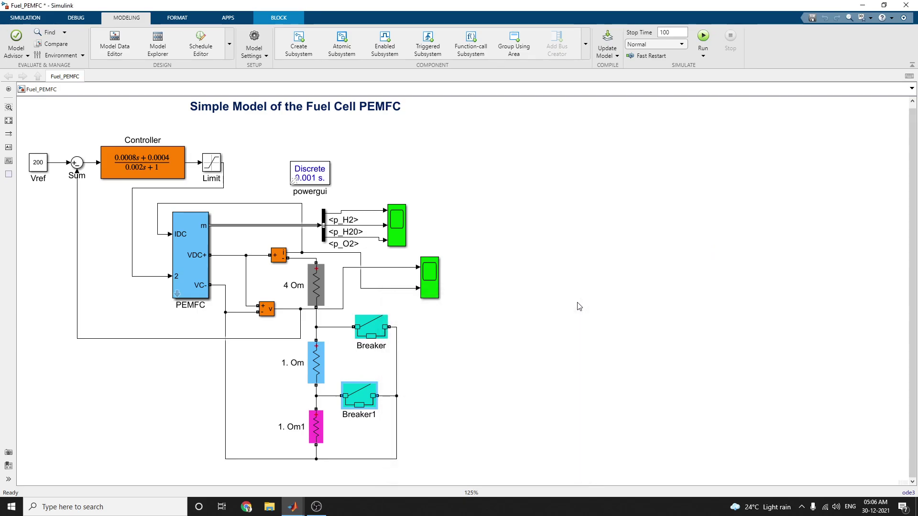
Clear the block selection and run the PEMFC simulation to 100 s
{"action": "left_click", "coordinate": [579, 307]}
{"action": "left_click", "coordinate": [427, 273]}
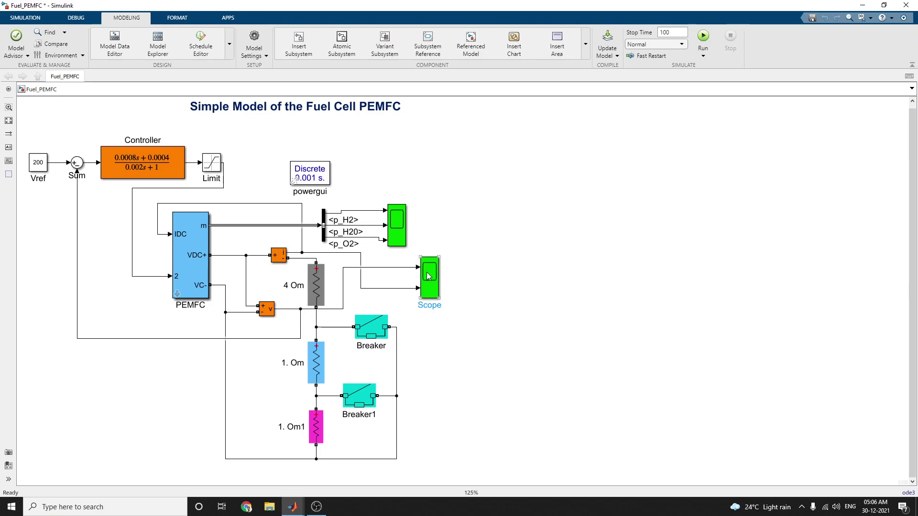
{"action": "left_click", "coordinate": [622, 110]}
{"action": "left_click", "coordinate": [703, 42]}
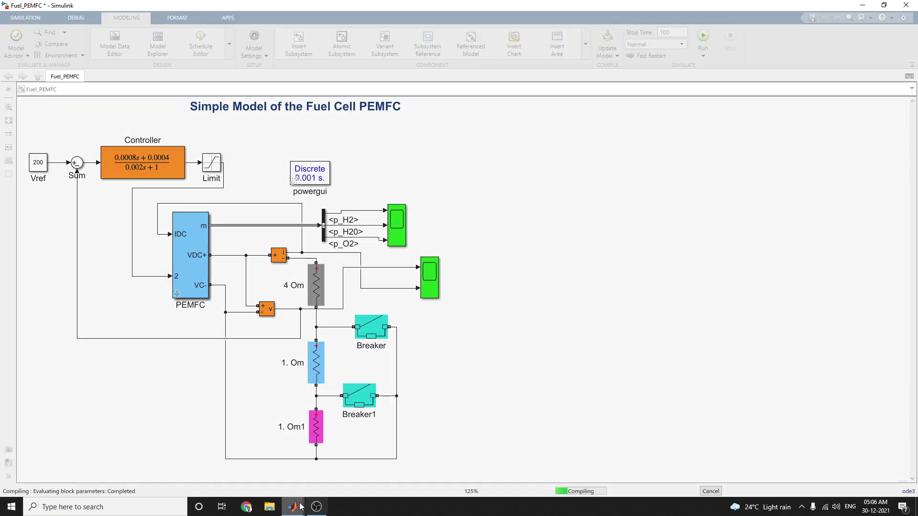
Show Scope1's pressure traces full screen with the time axis fitted to 0–100 s, then restore the window
{"action": "mouse_move", "coordinate": [301, 507]}
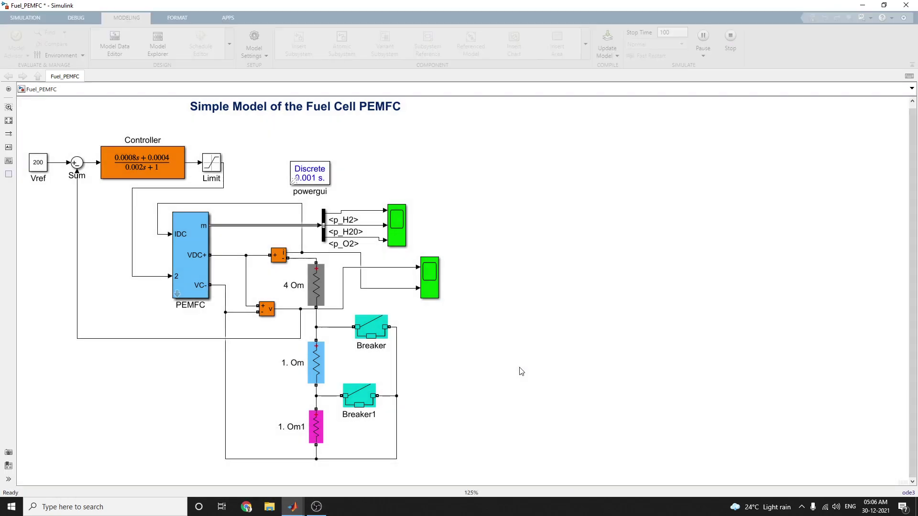
{"action": "double_click", "coordinate": [404, 226]}
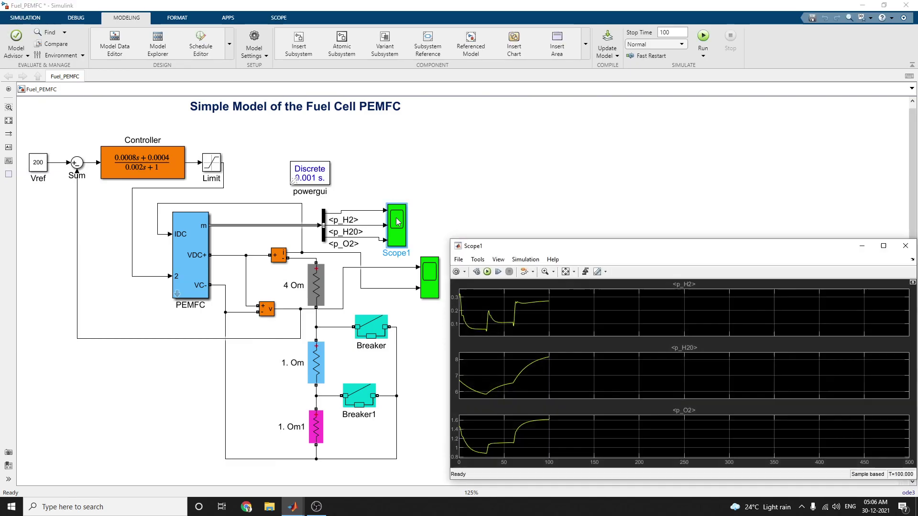
{"action": "left_click", "coordinate": [883, 246]}
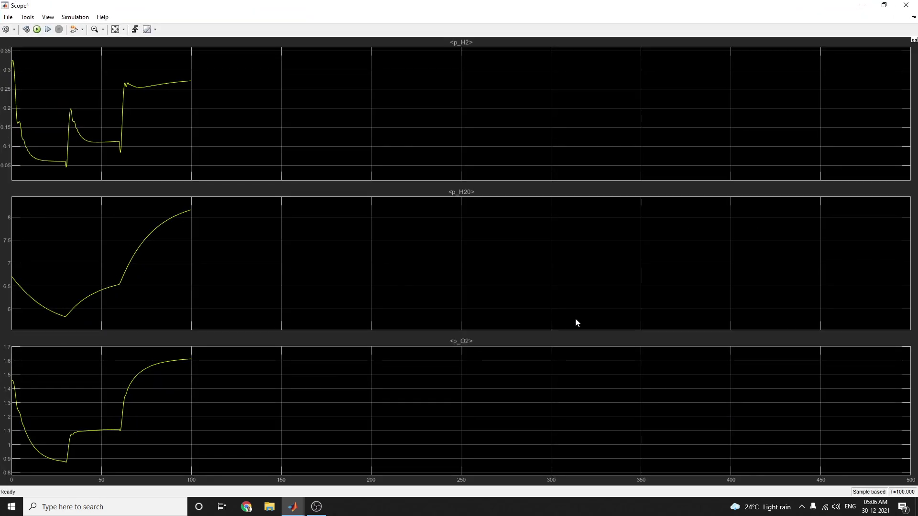
{"action": "left_click", "coordinate": [115, 29]}
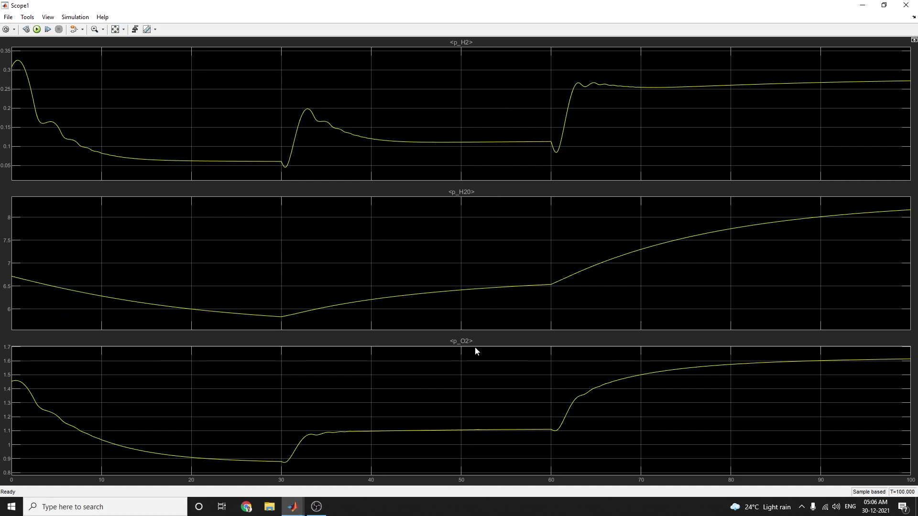
{"action": "left_click", "coordinate": [883, 5]}
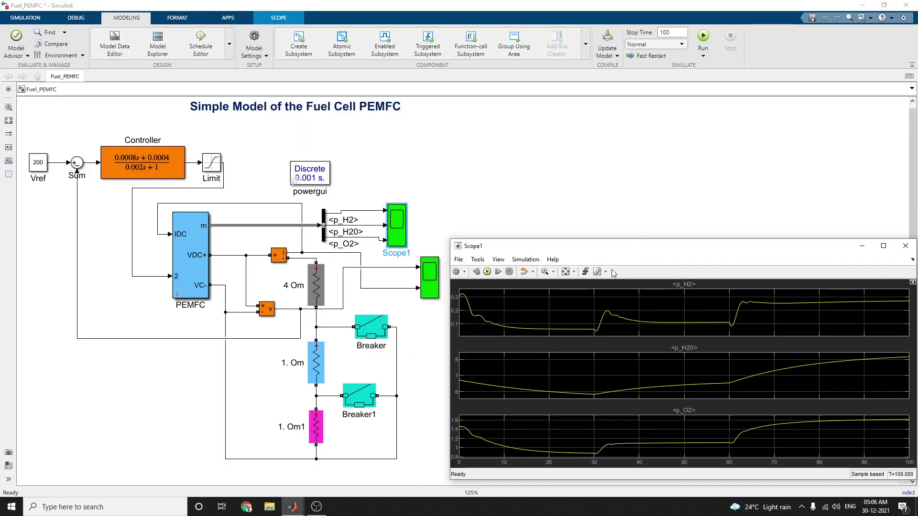
Show the Load Voltage and Load Current Scope full screen, fitted to the 100 s run
{"action": "double_click", "coordinate": [429, 292]}
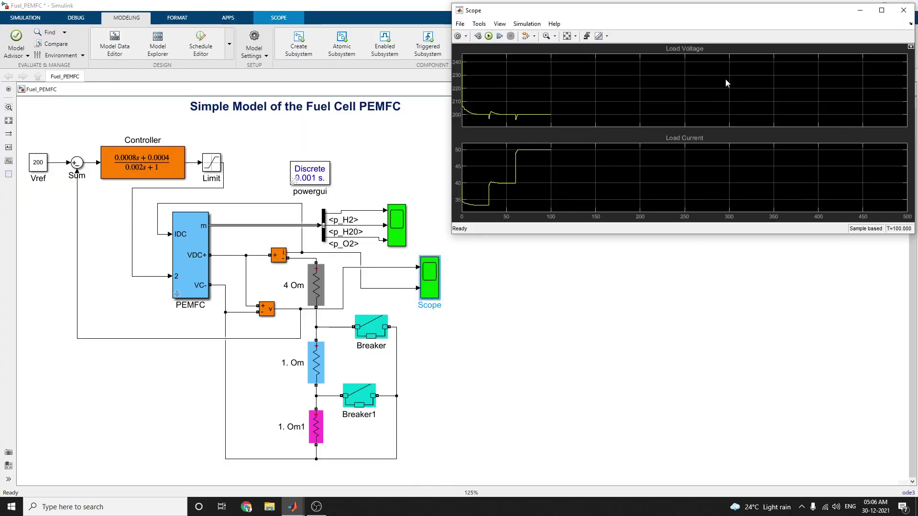
{"action": "left_click", "coordinate": [881, 10]}
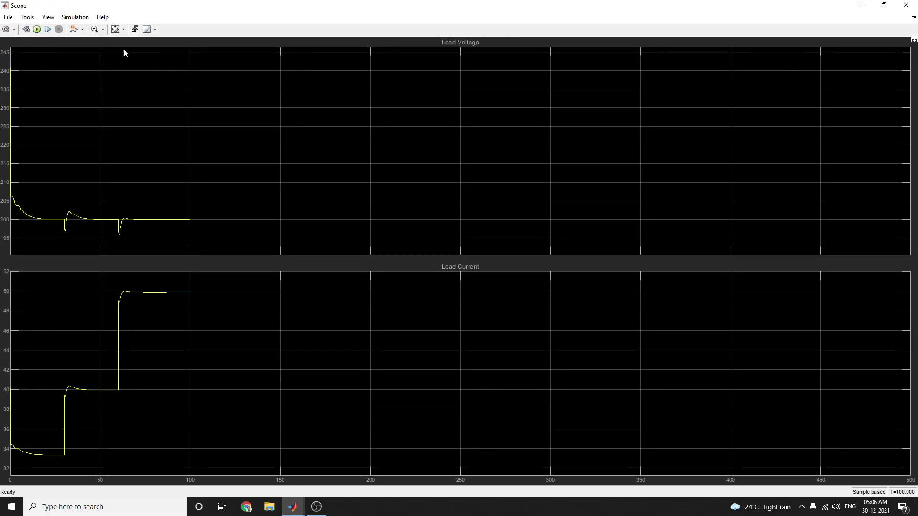
{"action": "left_click", "coordinate": [116, 31]}
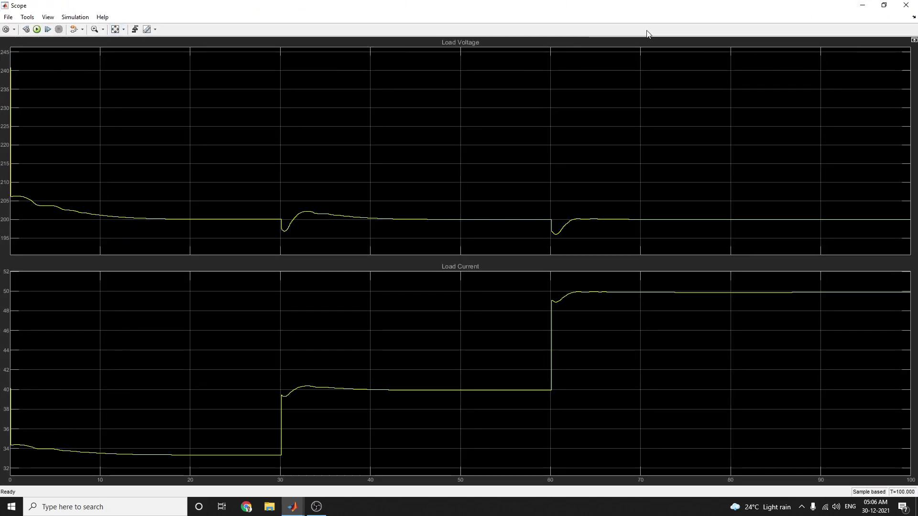
Zoom twice into the voltage overshoot near 30 s, then restore the full view
{"action": "left_click", "coordinate": [94, 29]}
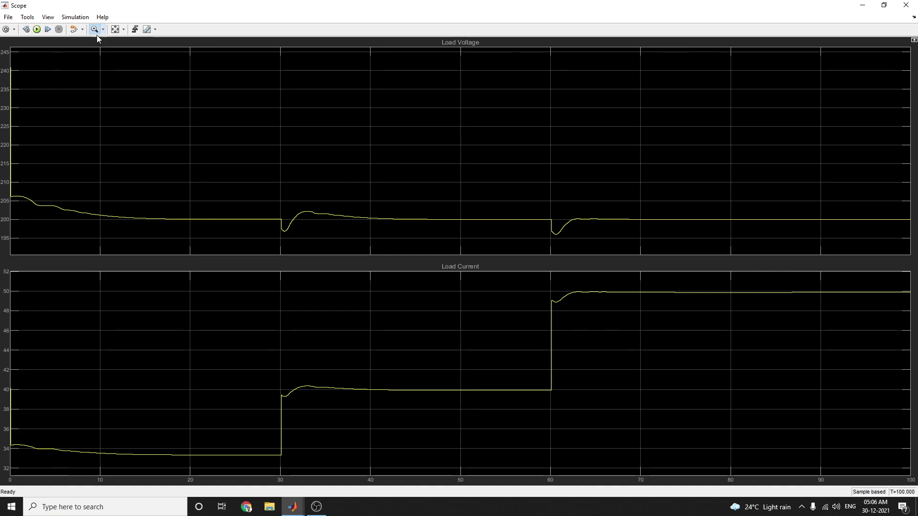
{"action": "left_click", "coordinate": [299, 225]}
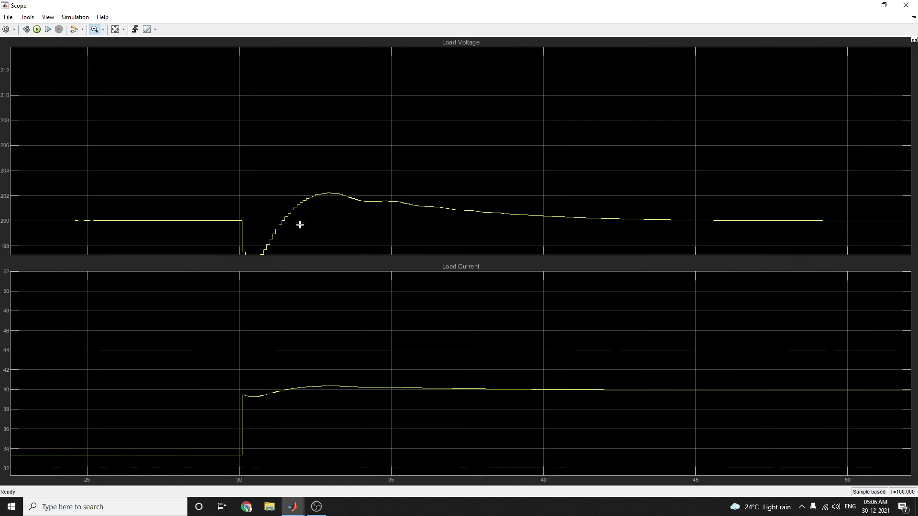
{"action": "left_click", "coordinate": [301, 224]}
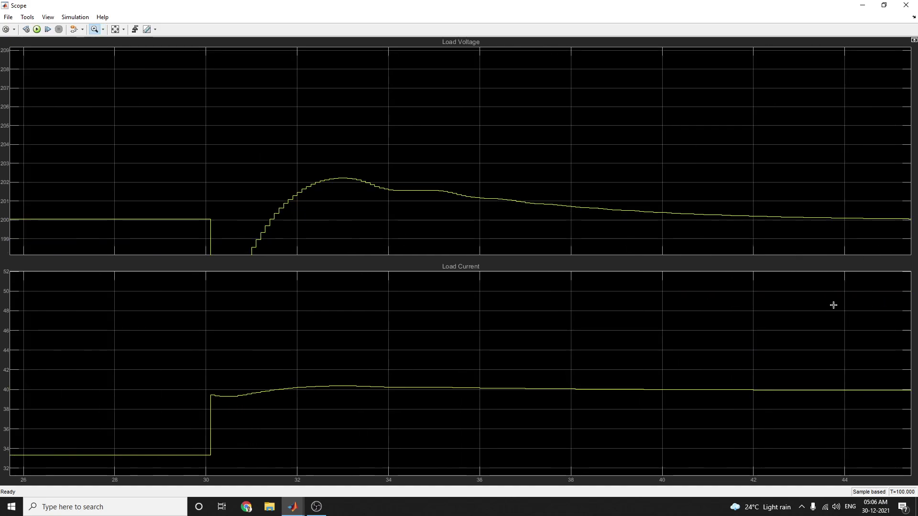
{"action": "left_click", "coordinate": [115, 29]}
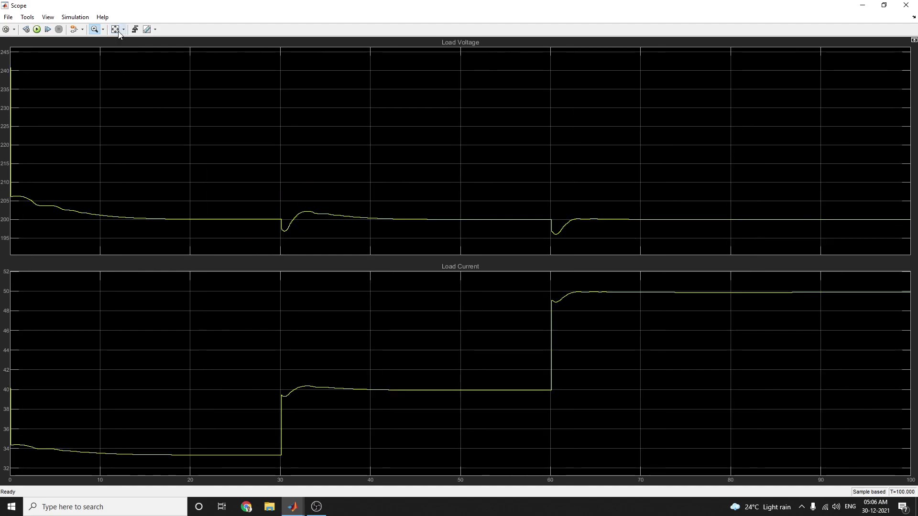
{"action": "left_click", "coordinate": [76, 16]}
Turn on the Scope legends and cursor measurements
{"action": "mouse_move", "coordinate": [48, 17]}
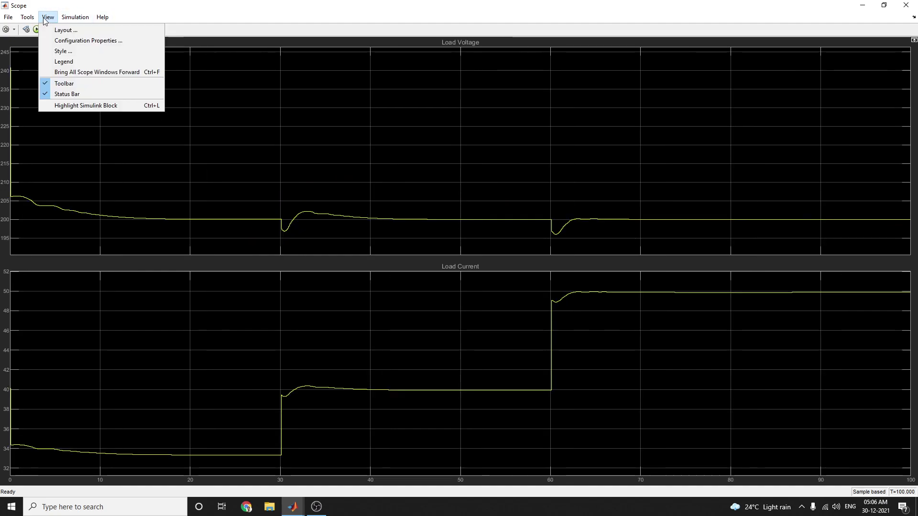
{"action": "key", "text": "Escape"}
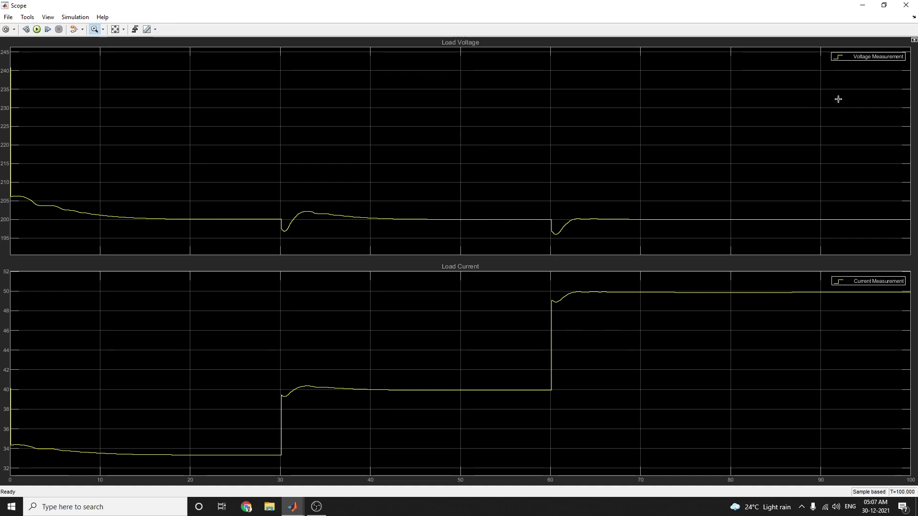
{"action": "left_click", "coordinate": [51, 19]}
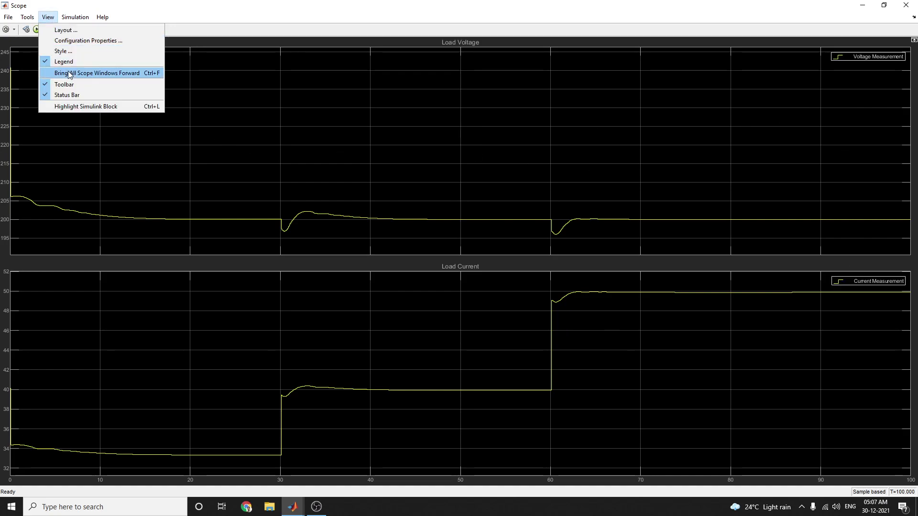
{"action": "mouse_move", "coordinate": [28, 17]}
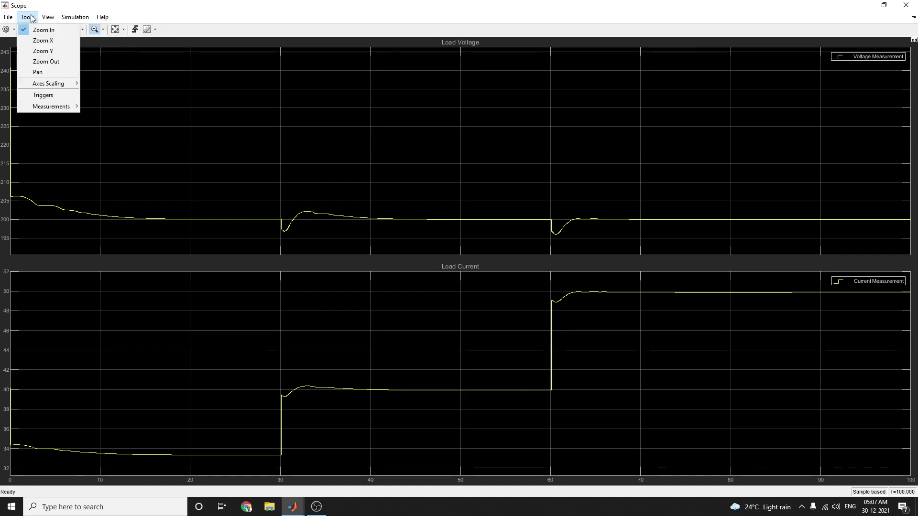
{"action": "mouse_move", "coordinate": [56, 109]}
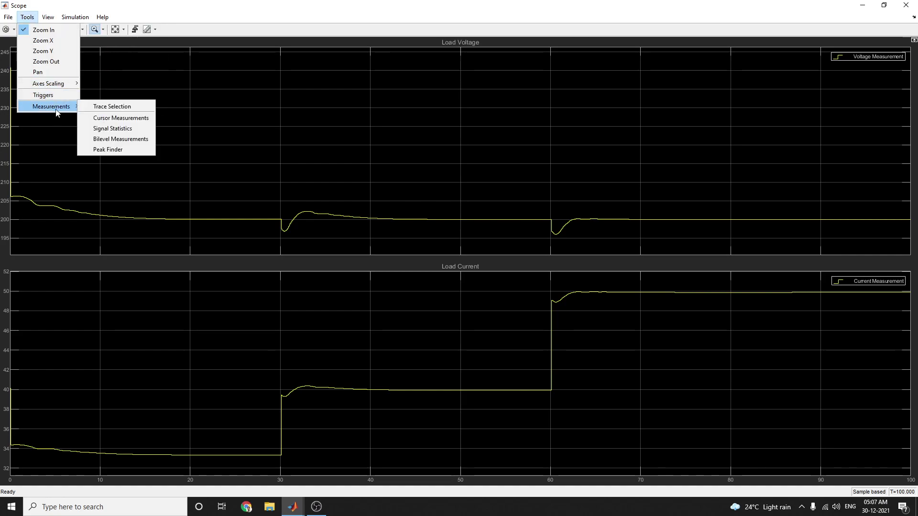
{"action": "left_click", "coordinate": [124, 116]}
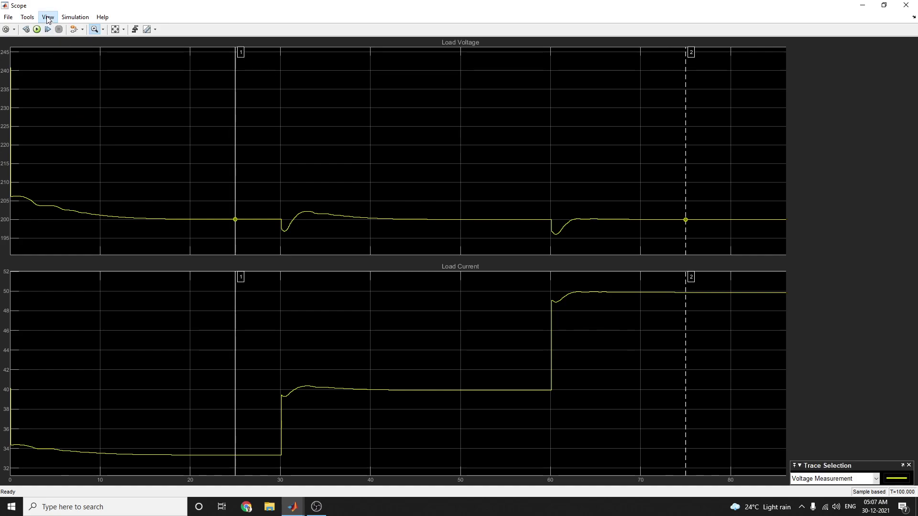
Add signal statistics, bilevel measurements and the peak finder to the Scope
{"action": "left_click", "coordinate": [48, 17]}
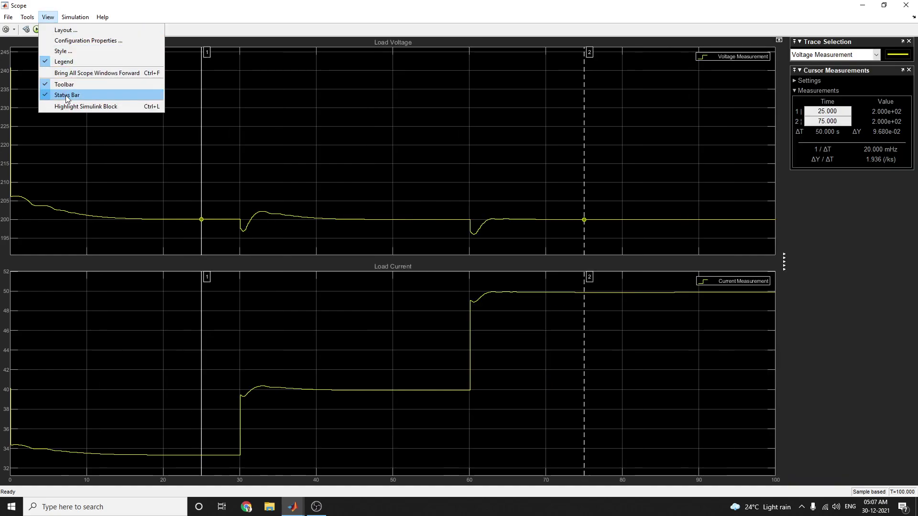
{"action": "mouse_move", "coordinate": [27, 17]}
{"action": "mouse_move", "coordinate": [52, 115]}
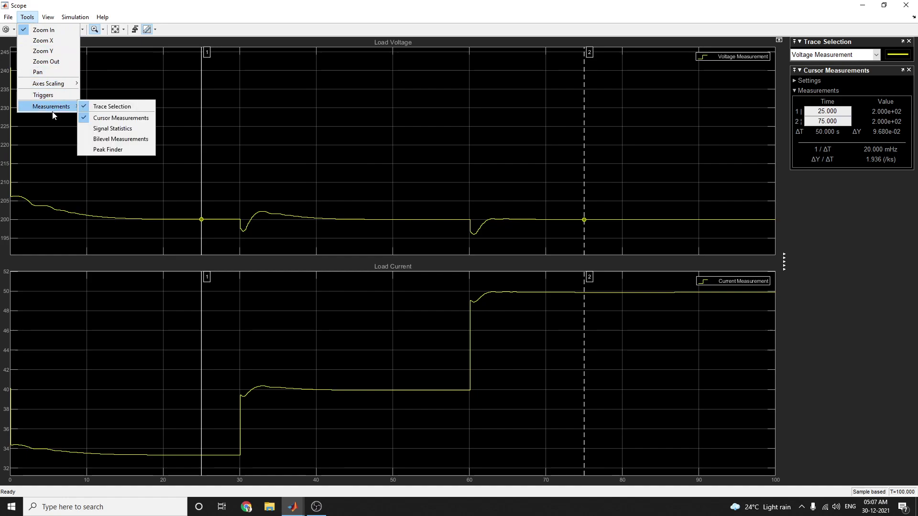
{"action": "left_click", "coordinate": [125, 128]}
{"action": "left_click", "coordinate": [27, 18]}
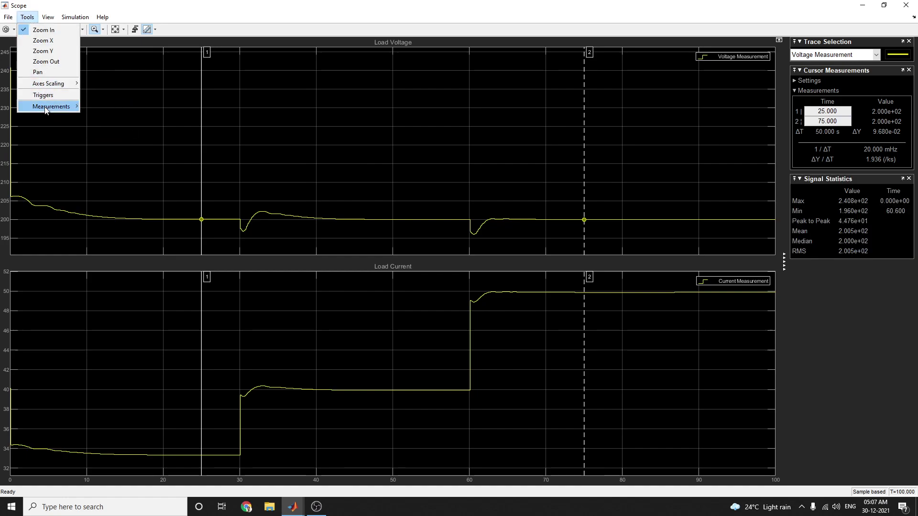
{"action": "left_click", "coordinate": [111, 136]}
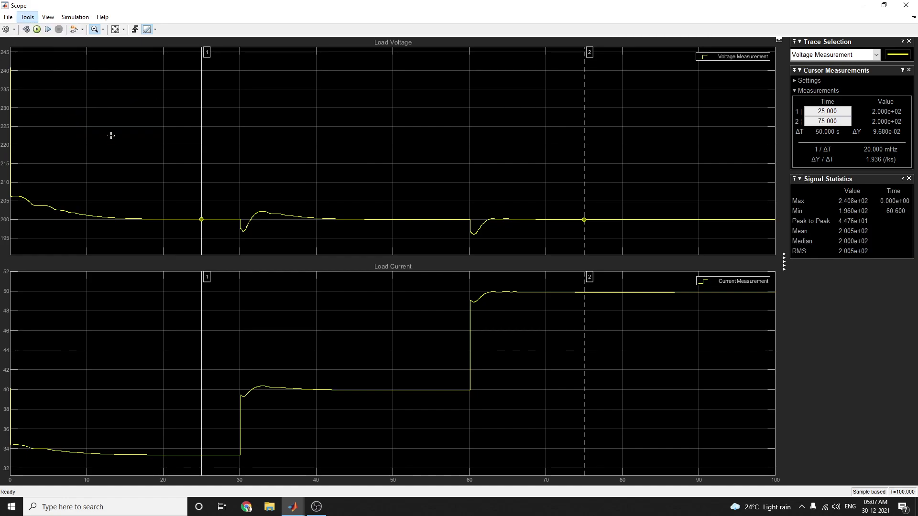
{"action": "left_click", "coordinate": [27, 17]}
{"action": "mouse_move", "coordinate": [53, 106]}
{"action": "left_click", "coordinate": [102, 150]}
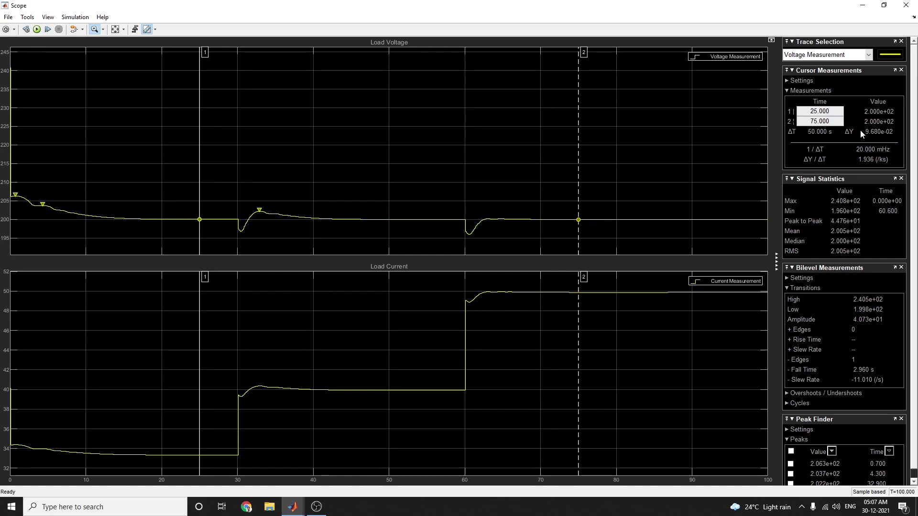
Label the Current Measurement trace's 64.700 s peak, then switch measurements back to the Voltage trace
{"action": "left_click", "coordinate": [868, 54]}
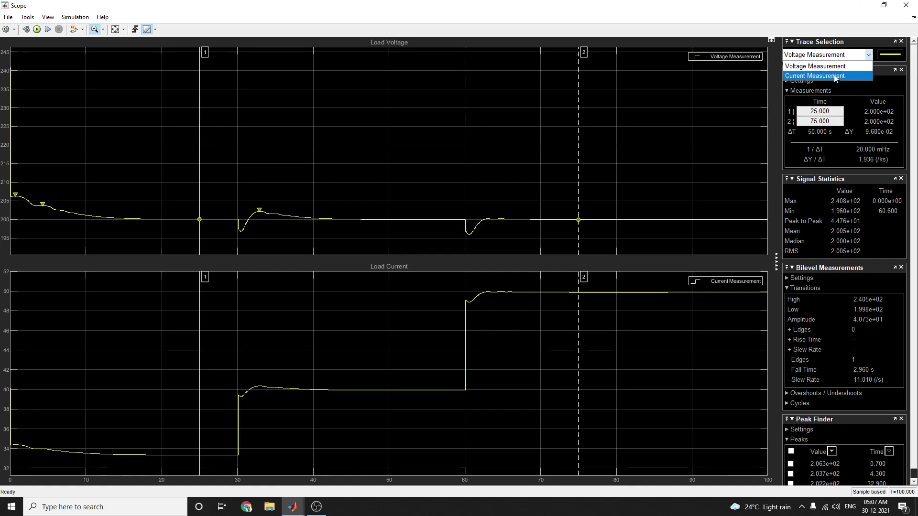
{"action": "left_click", "coordinate": [833, 75]}
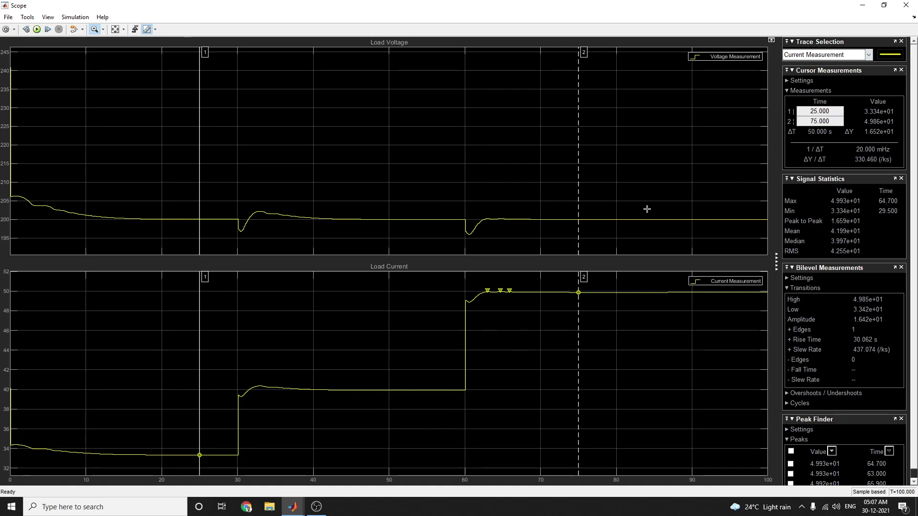
{"action": "left_click", "coordinate": [791, 451]}
{"action": "left_click", "coordinate": [791, 464]}
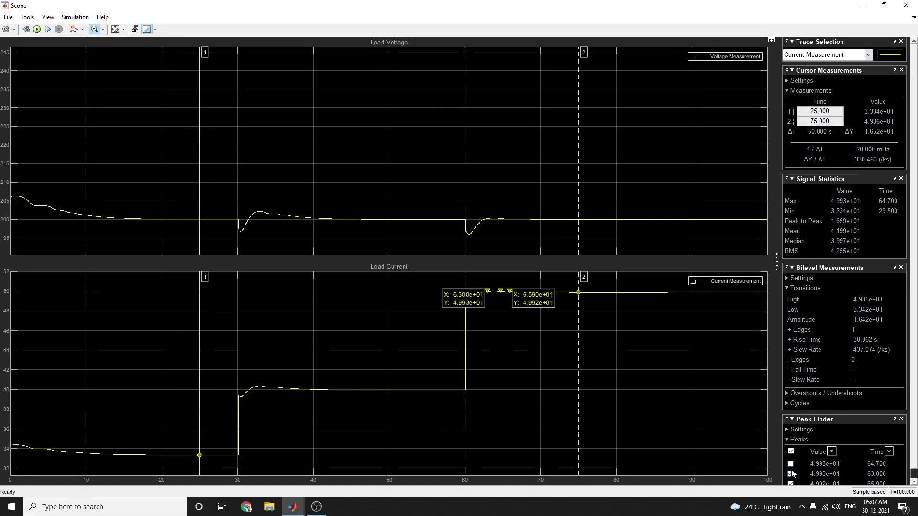
{"action": "left_click", "coordinate": [792, 474]}
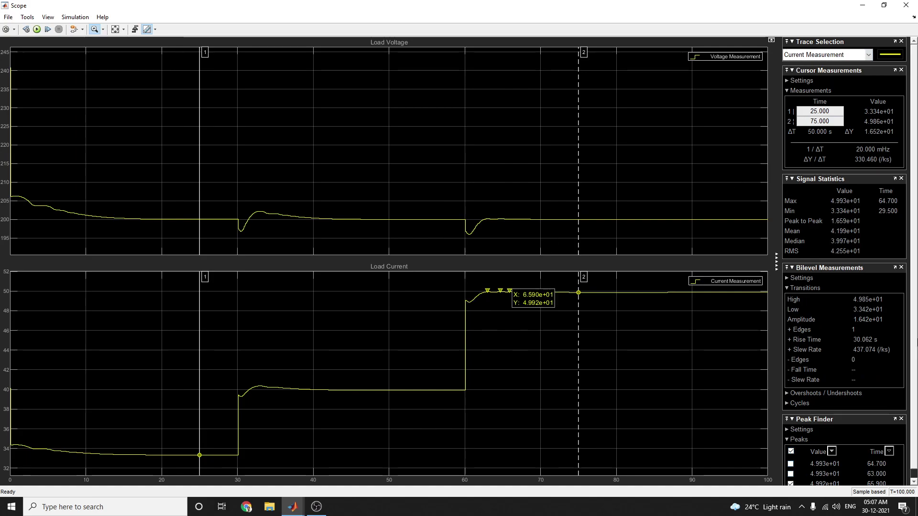
{"action": "left_click", "coordinate": [913, 482]}
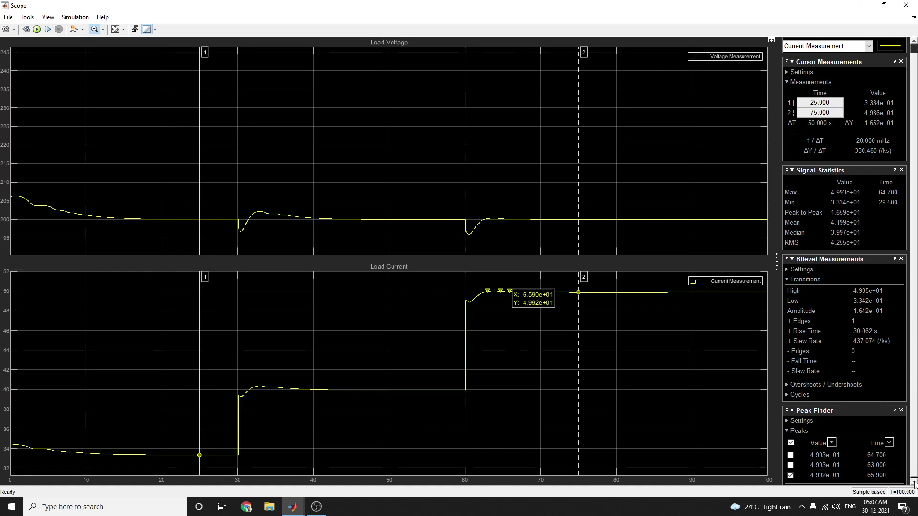
{"action": "left_click", "coordinate": [791, 455]}
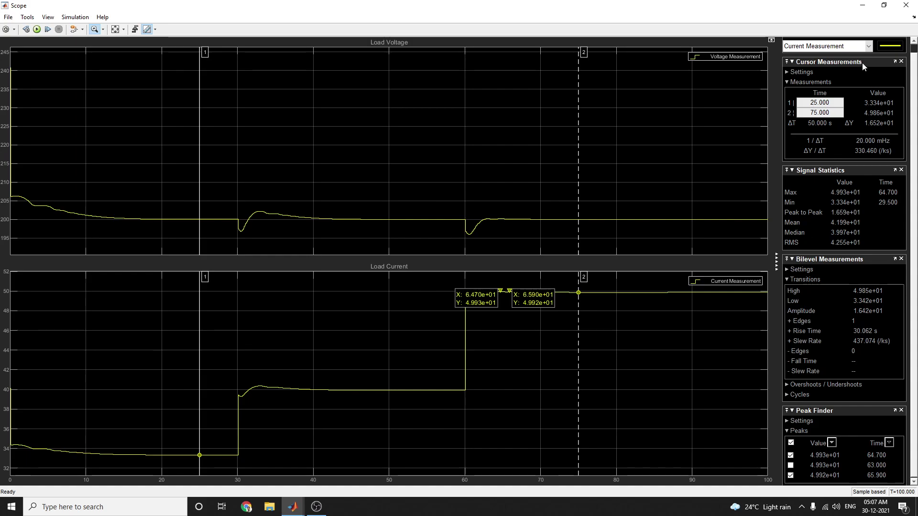
{"action": "left_click", "coordinate": [867, 48]}
{"action": "left_click", "coordinate": [848, 65]}
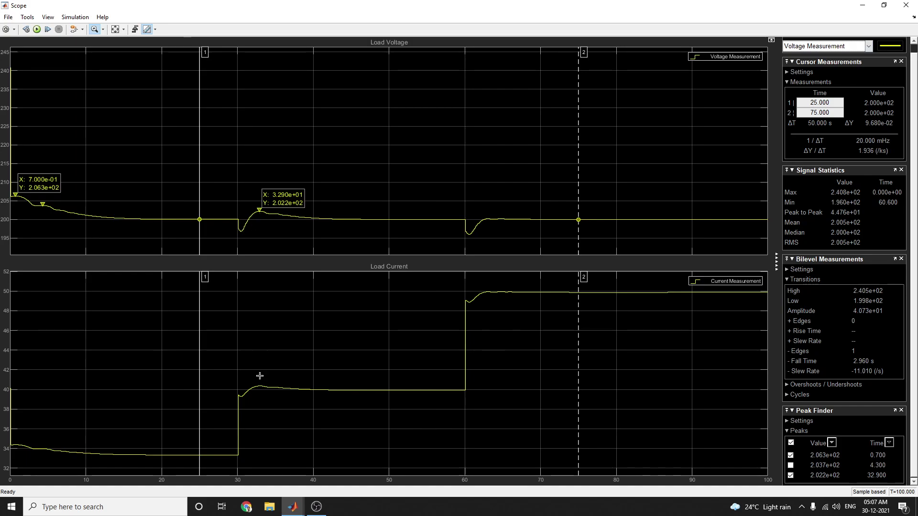
Bring the Scope1 pressure-trace window in front of Scope from the MATLAB taskbar and maximize it
{"action": "mouse_move", "coordinate": [292, 507]}
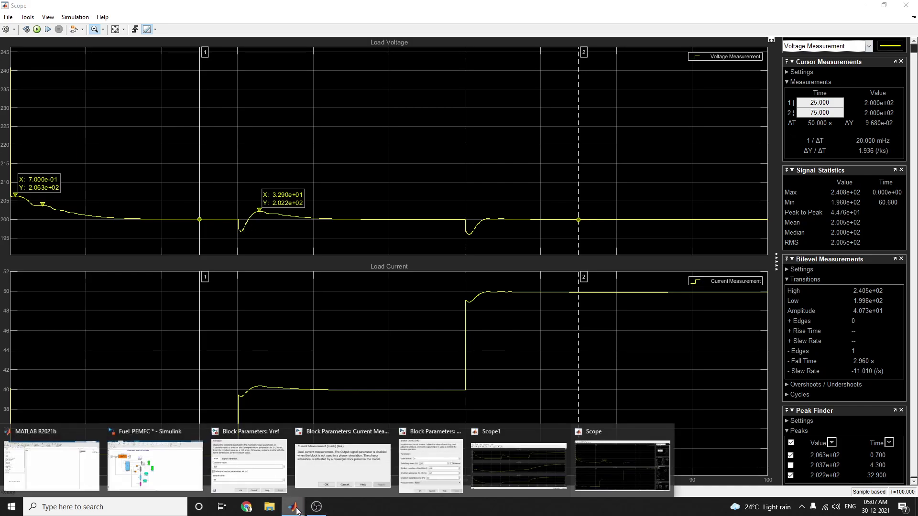
{"action": "left_click", "coordinate": [597, 469]}
{"action": "mouse_move", "coordinate": [297, 509]}
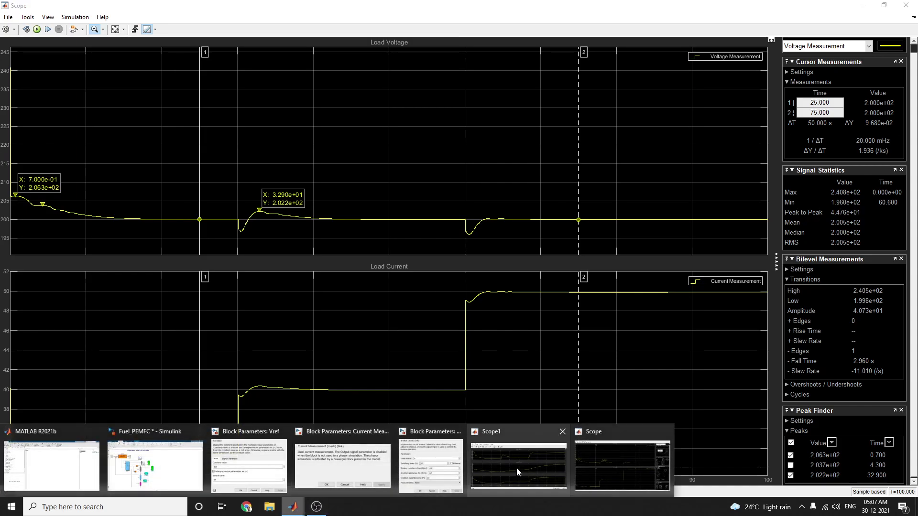
{"action": "left_click", "coordinate": [516, 469]}
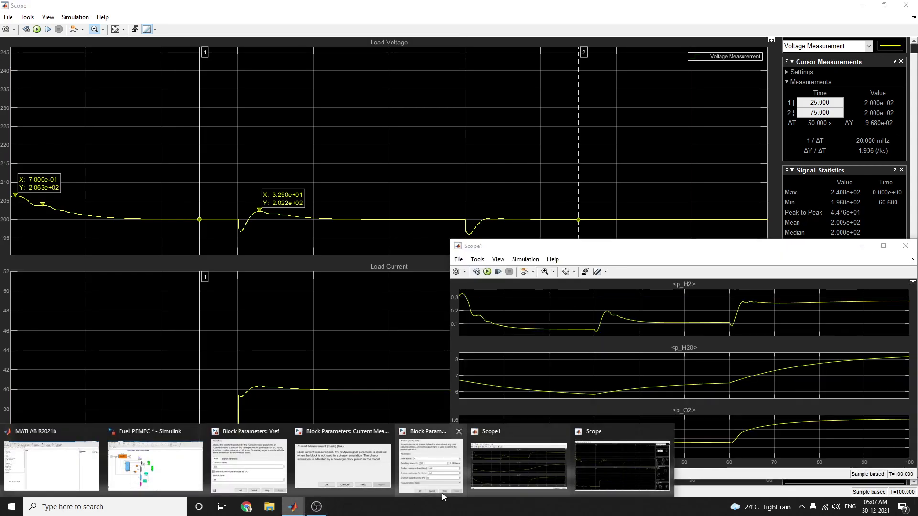
{"action": "mouse_move", "coordinate": [598, 465]}
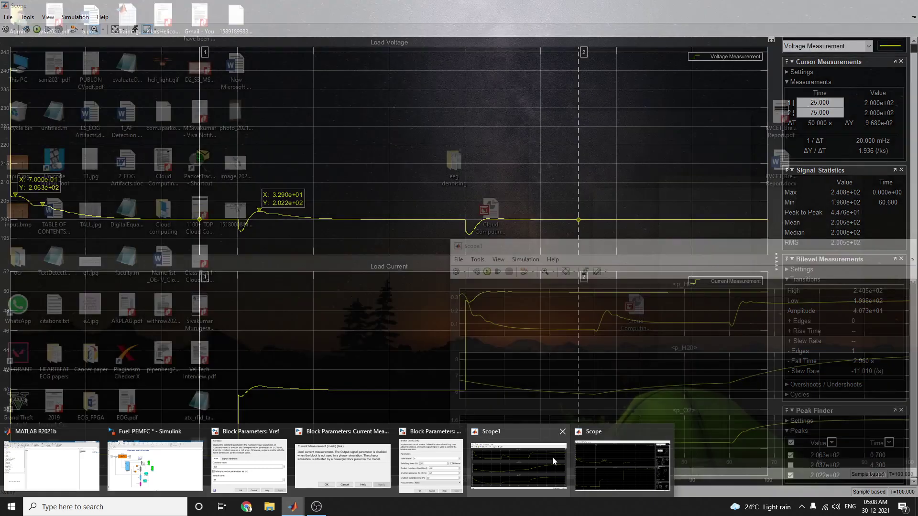
{"action": "left_click", "coordinate": [552, 458]}
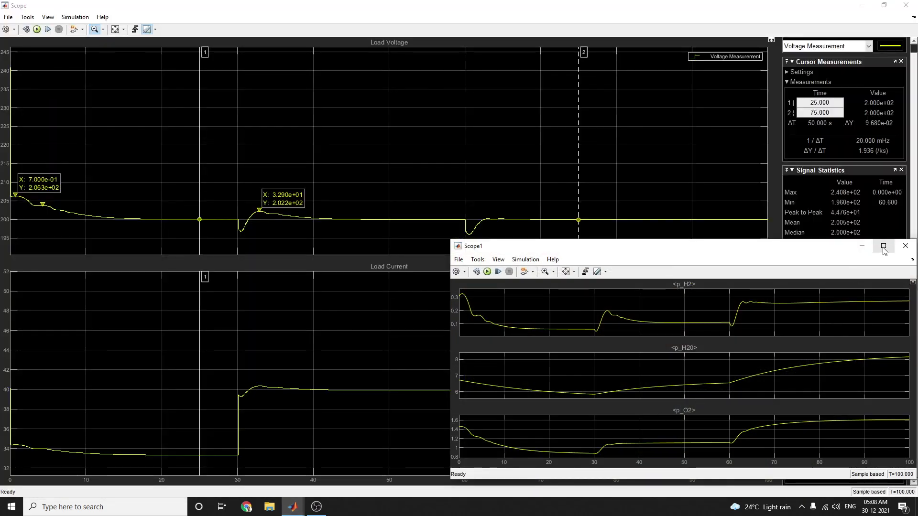
{"action": "left_click", "coordinate": [883, 246]}
Enable Trace Selection on Scope1 and choose p_O2 as the trace to measure
{"action": "left_click", "coordinate": [23, 18]}
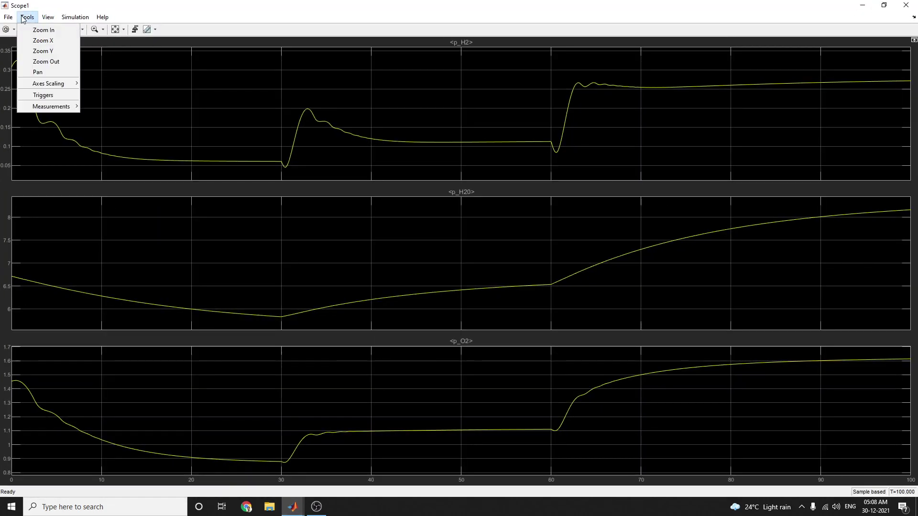
{"action": "mouse_move", "coordinate": [52, 106]}
{"action": "left_click", "coordinate": [108, 109]}
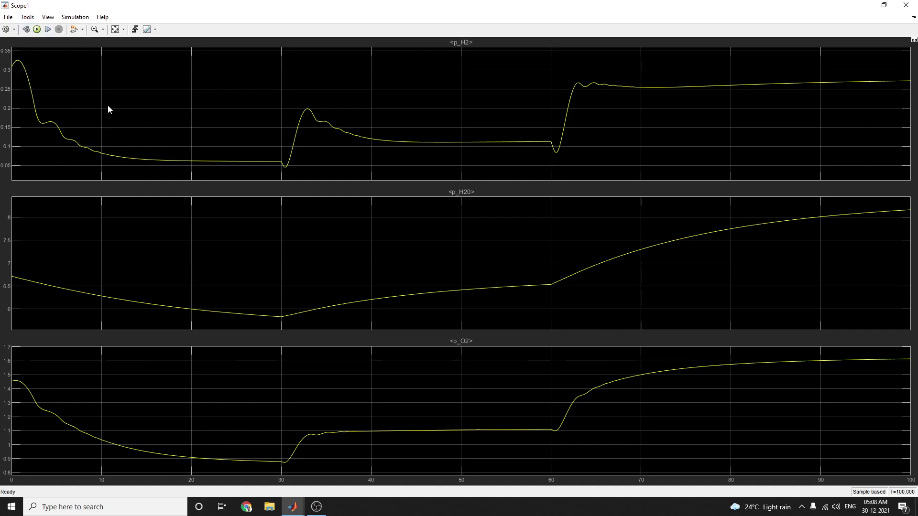
{"action": "left_click", "coordinate": [30, 17]}
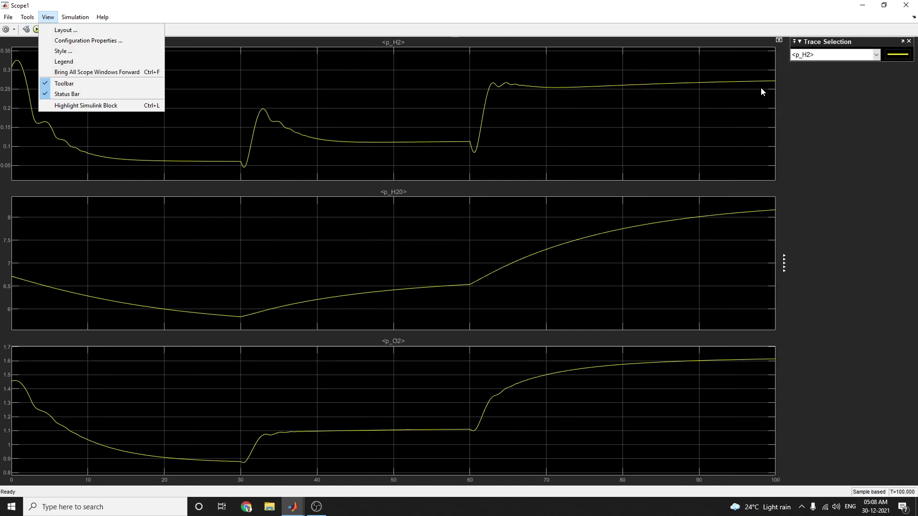
{"action": "left_click", "coordinate": [875, 54]}
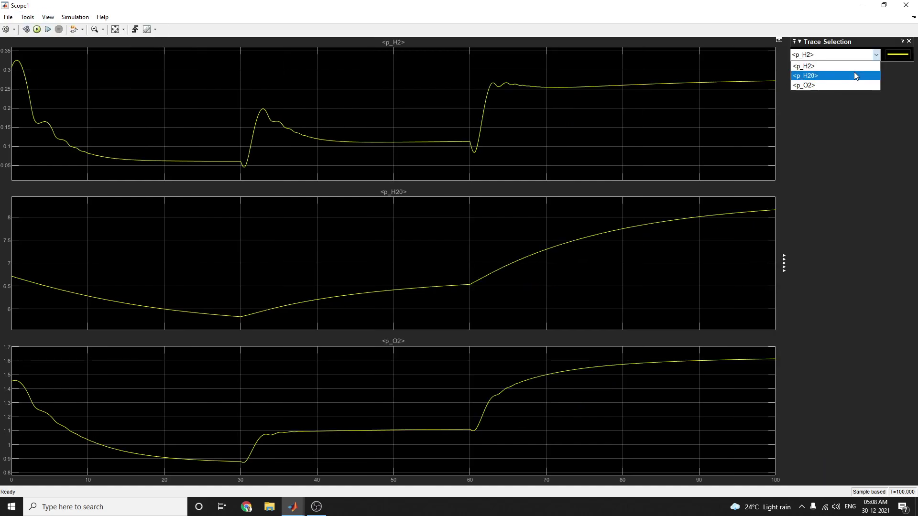
{"action": "left_click", "coordinate": [854, 74]}
{"action": "left_click", "coordinate": [876, 55]}
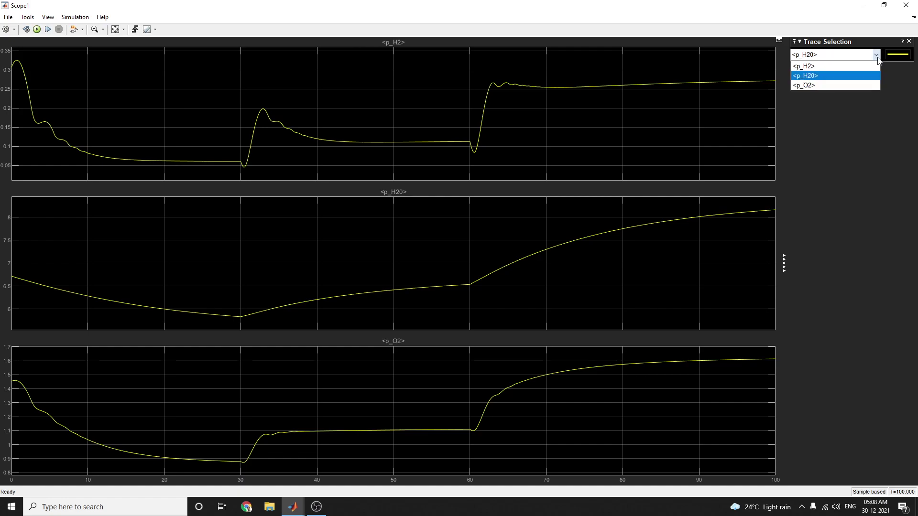
{"action": "left_click", "coordinate": [850, 83]}
Show a legend on all three Scope1 pressure plots
{"action": "left_click", "coordinate": [48, 17]}
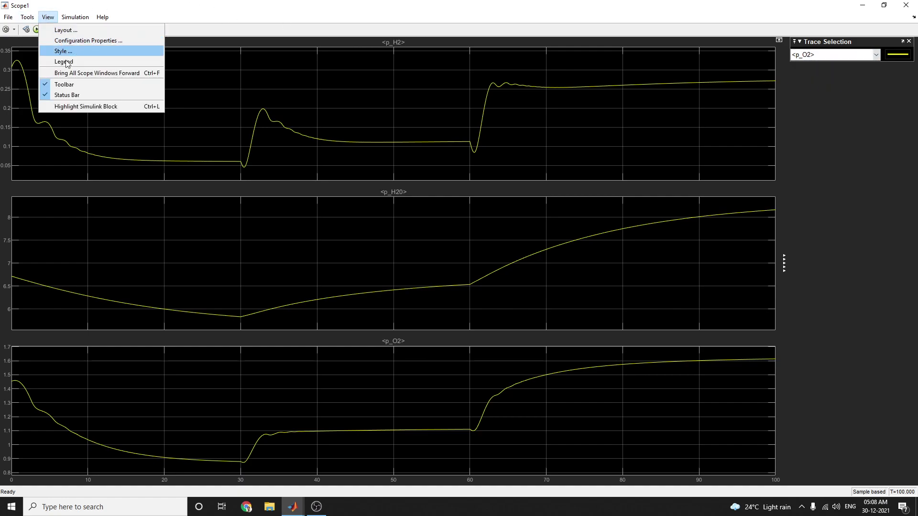
{"action": "left_click", "coordinate": [68, 65]}
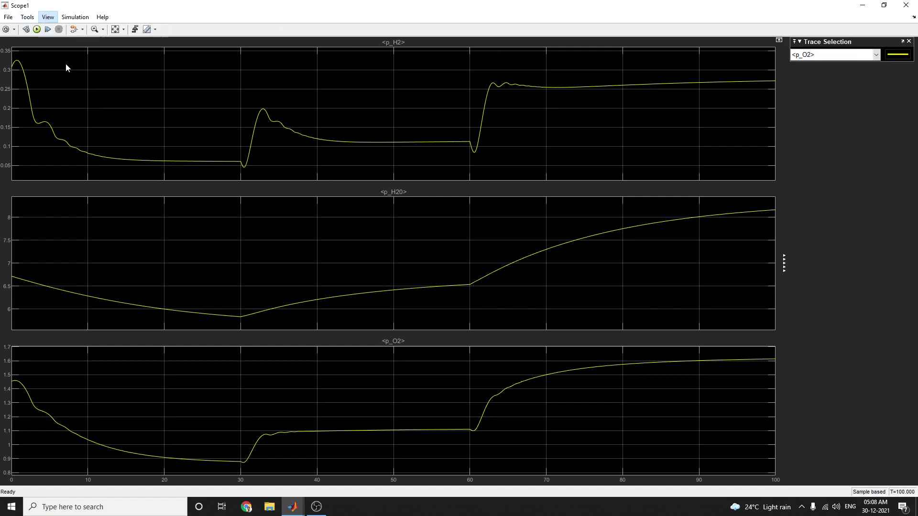
{"action": "left_click", "coordinate": [27, 17]}
Turn on Peak Finder in Scope1 and label all three peaks with their values
{"action": "mouse_move", "coordinate": [42, 104]}
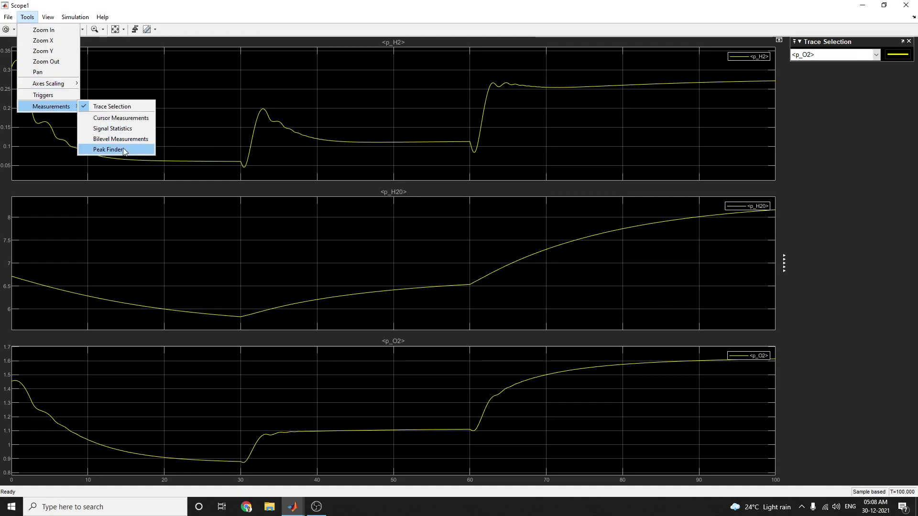
{"action": "left_click", "coordinate": [108, 149]}
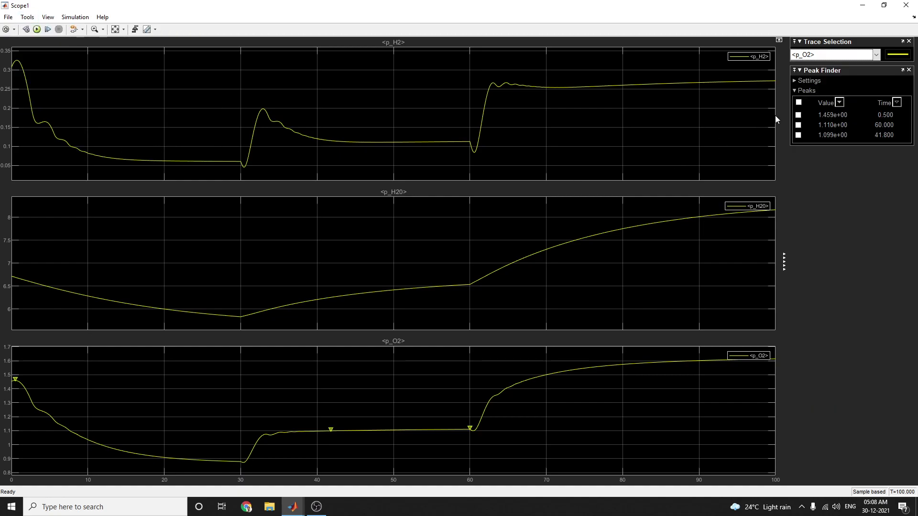
{"action": "left_click", "coordinate": [798, 102]}
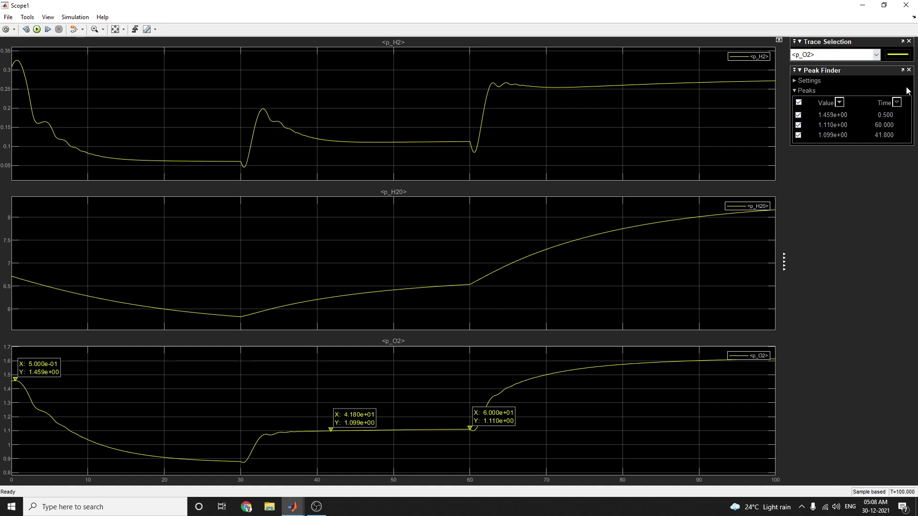
Switch the measured trace from p_H2O to p_H2, marking peaks 0.3256, 0.2668 and 0.2666
{"action": "left_click", "coordinate": [876, 54]}
{"action": "left_click", "coordinate": [845, 75]}
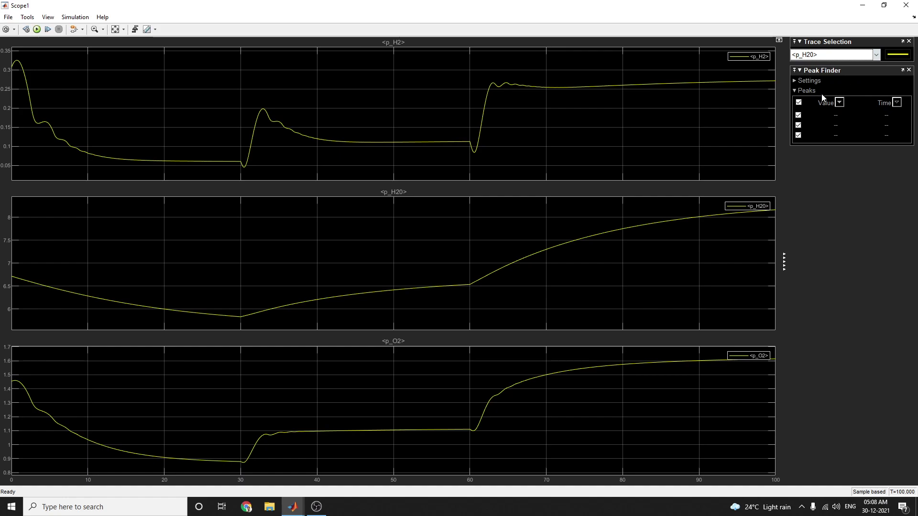
{"action": "left_click", "coordinate": [861, 55]}
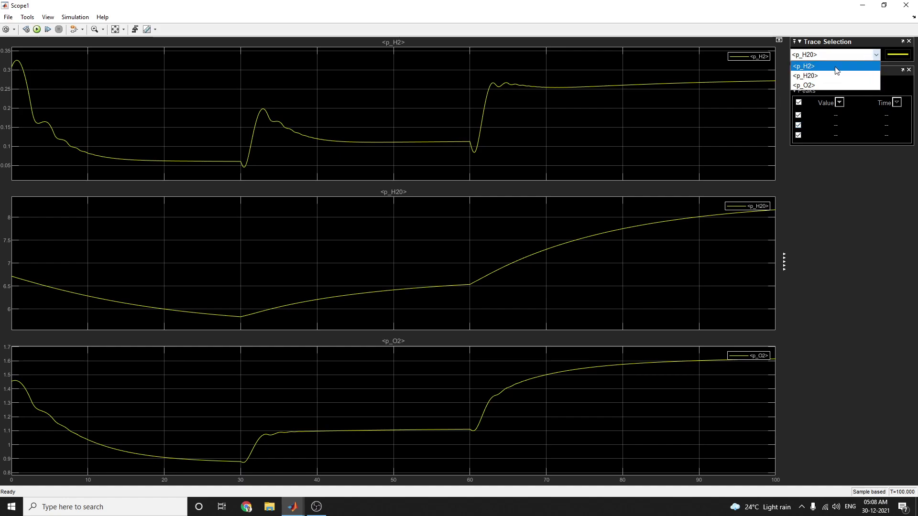
{"action": "left_click", "coordinate": [836, 67]}
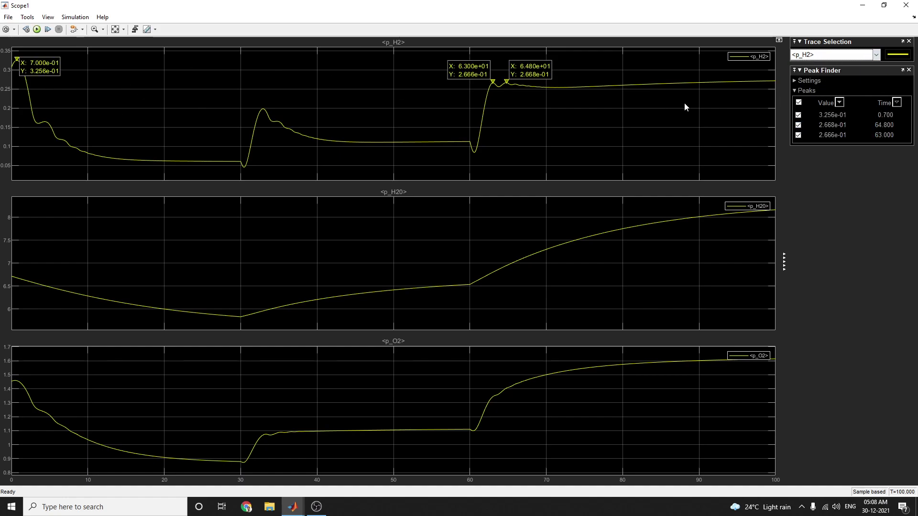
{"action": "left_click", "coordinate": [28, 17]}
Show Signal Statistics for the p_H2 trace and add two-cursor measurements to Scope1
{"action": "mouse_move", "coordinate": [52, 110]}
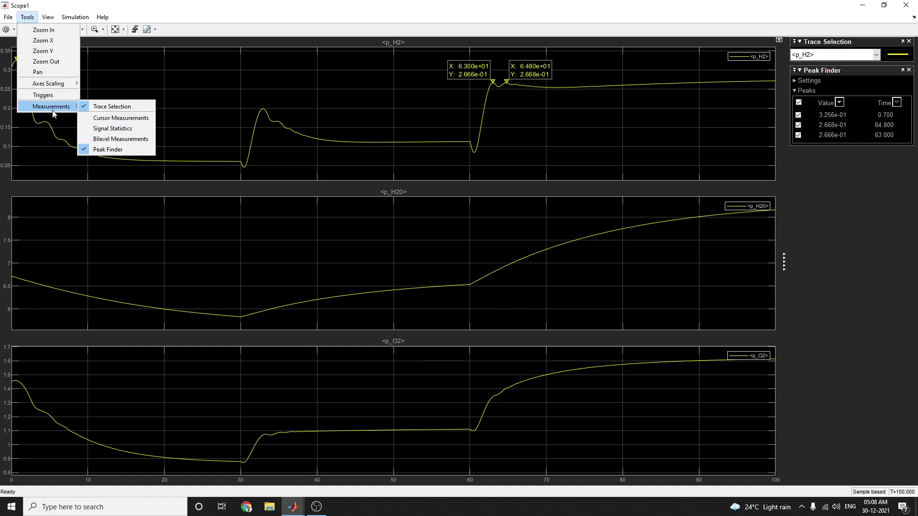
{"action": "left_click", "coordinate": [115, 128]}
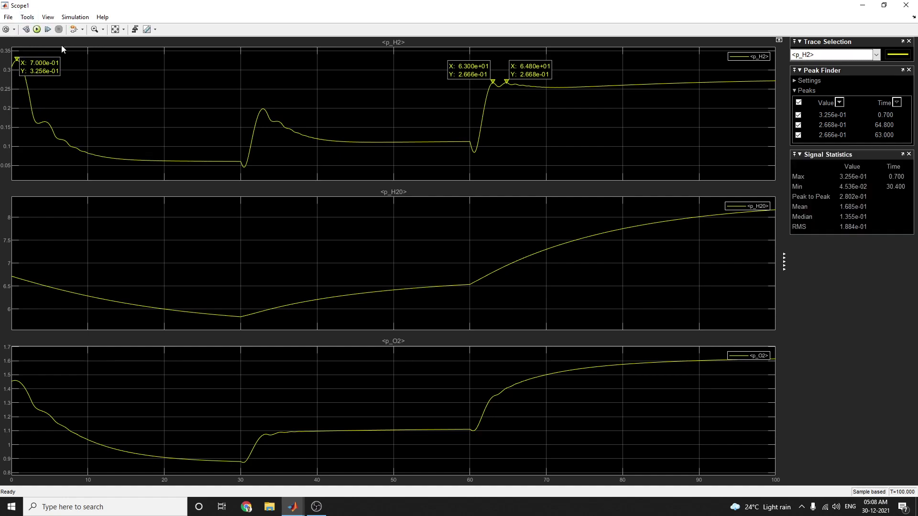
{"action": "left_click", "coordinate": [27, 17]}
{"action": "mouse_move", "coordinate": [53, 106]}
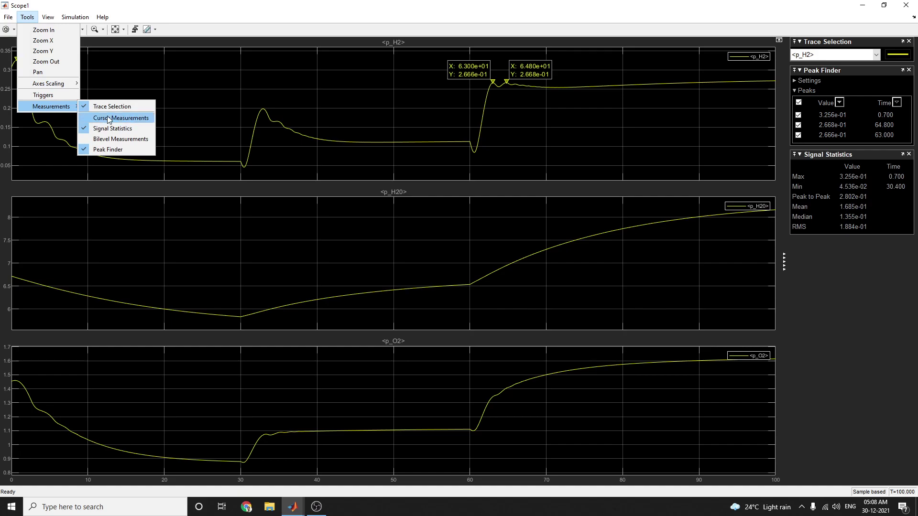
{"action": "left_click", "coordinate": [116, 117]}
Add Bilevel Measurements (amplitude 0.1457) and move cursor 2 from 75 s to 54.709 s
{"action": "left_click", "coordinate": [27, 16]}
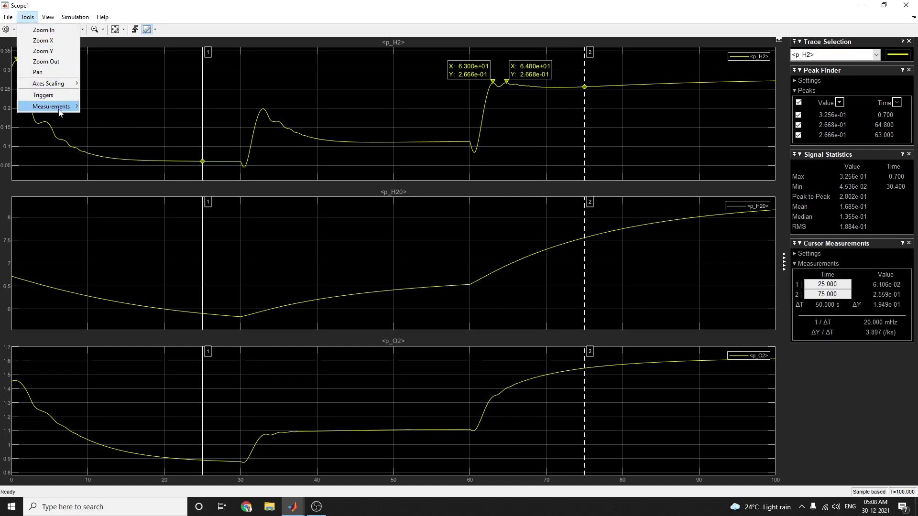
{"action": "left_click", "coordinate": [114, 106]}
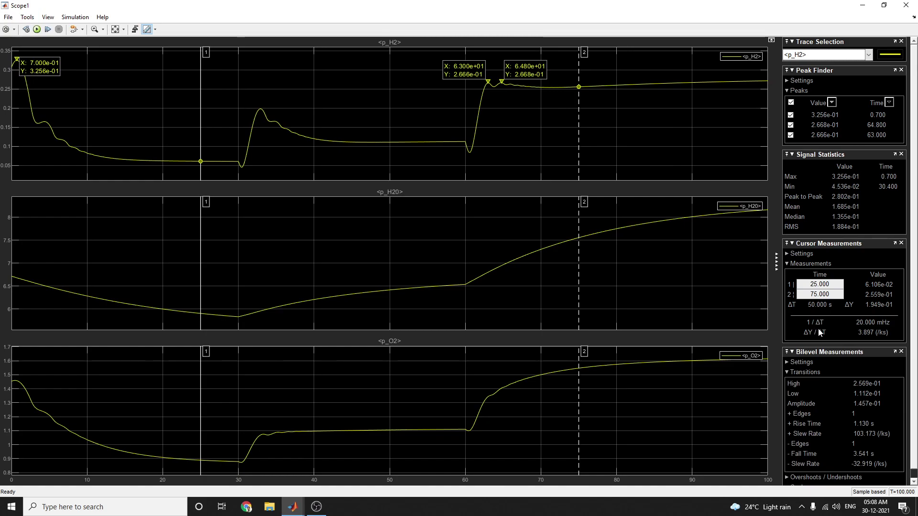
{"action": "left_click", "coordinate": [577, 238]}
{"action": "left_click_drag", "start_coordinate": [578, 230], "coordinate": [425, 232]}
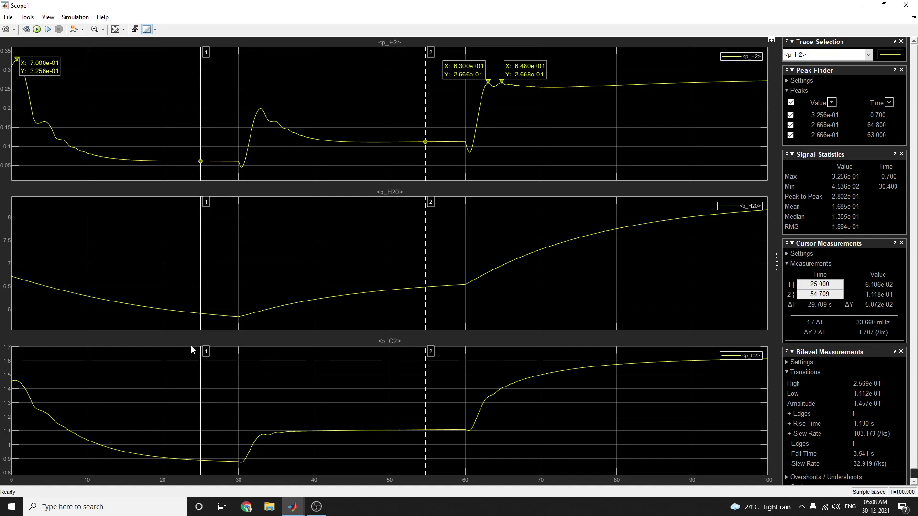
{"action": "left_click", "coordinate": [292, 507]}
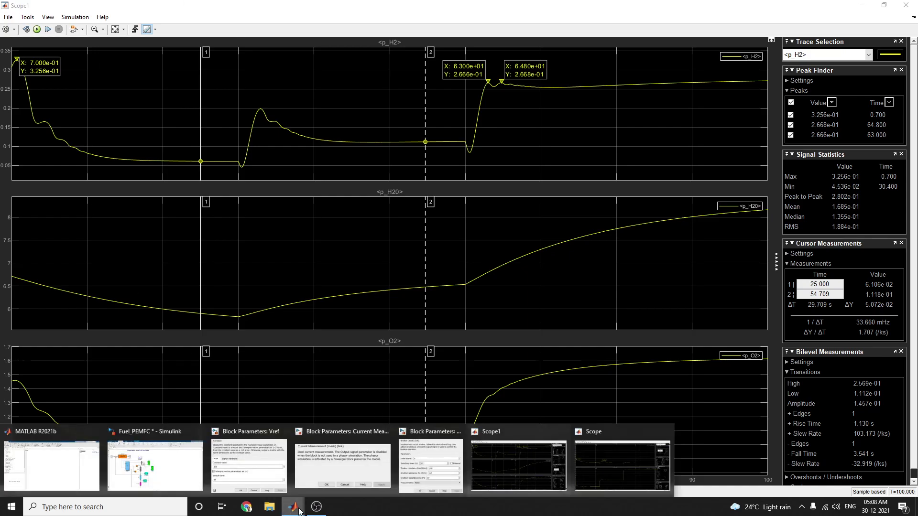
Bring the Fuel_PEMFC model window to the front from the MATLAB taskbar previews
{"action": "left_click", "coordinate": [168, 473]}
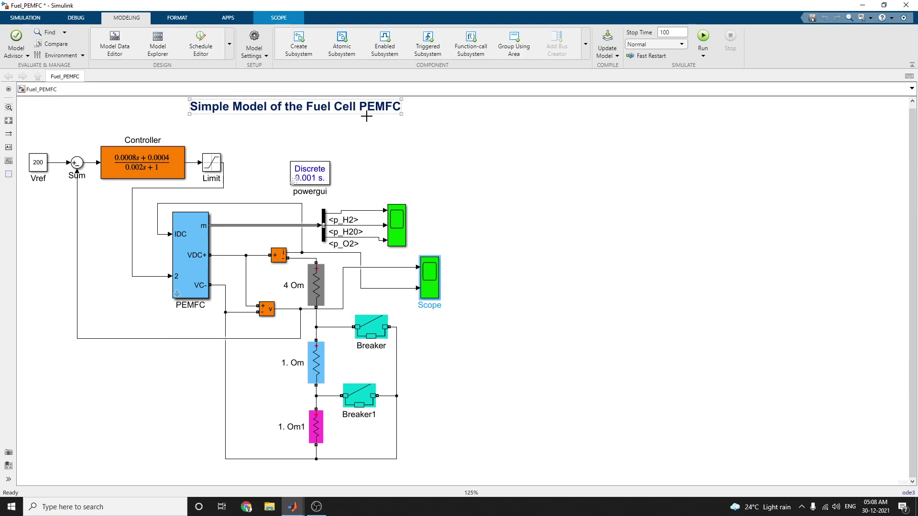
{"action": "left_click", "coordinate": [294, 512]}
{"action": "left_click", "coordinate": [178, 471]}
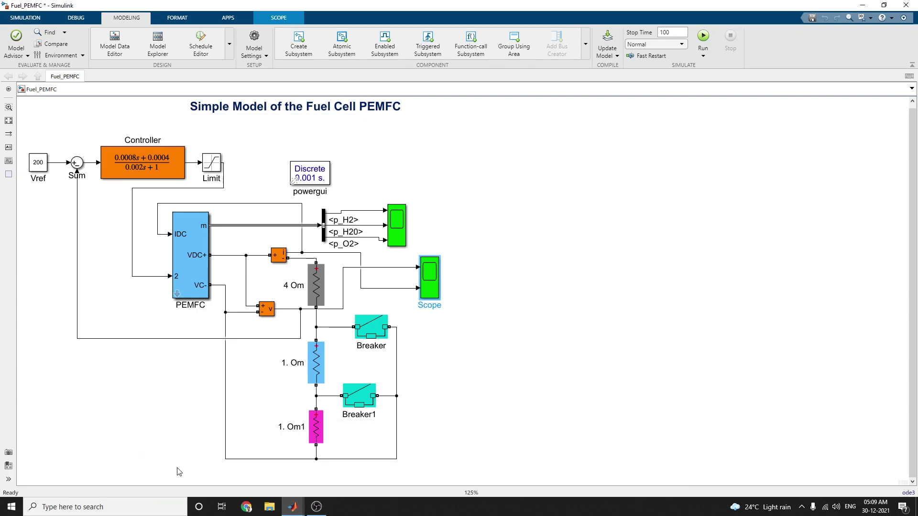
Deselect the Scope block and the model's title annotation on the canvas
{"action": "left_click", "coordinate": [508, 238]}
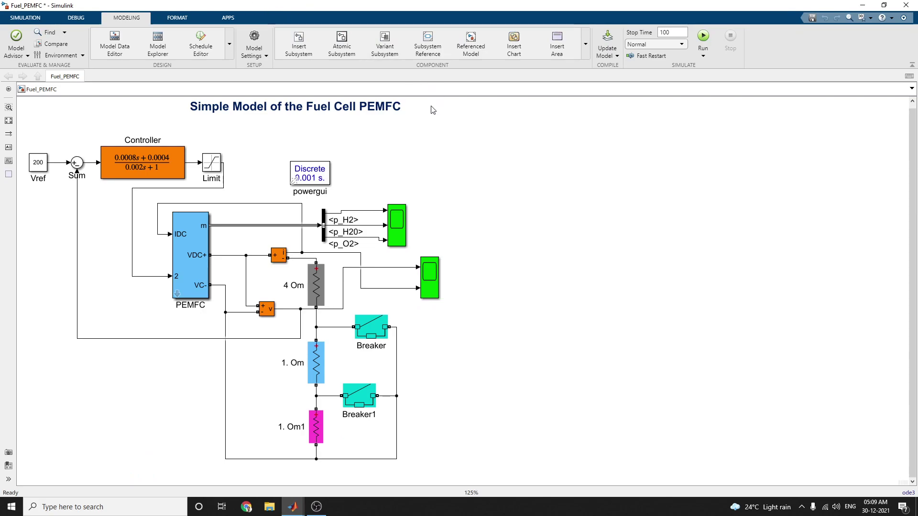
{"action": "left_click", "coordinate": [389, 114]}
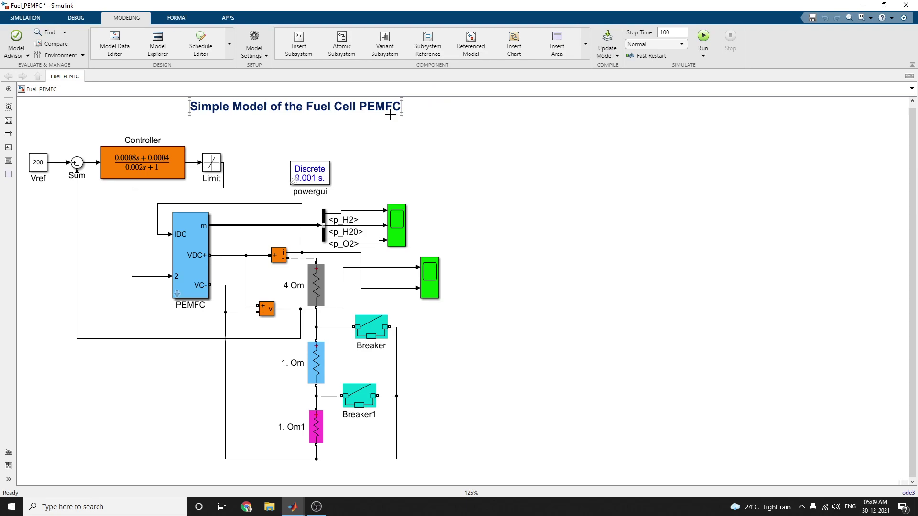
{"action": "left_click", "coordinate": [603, 165]}
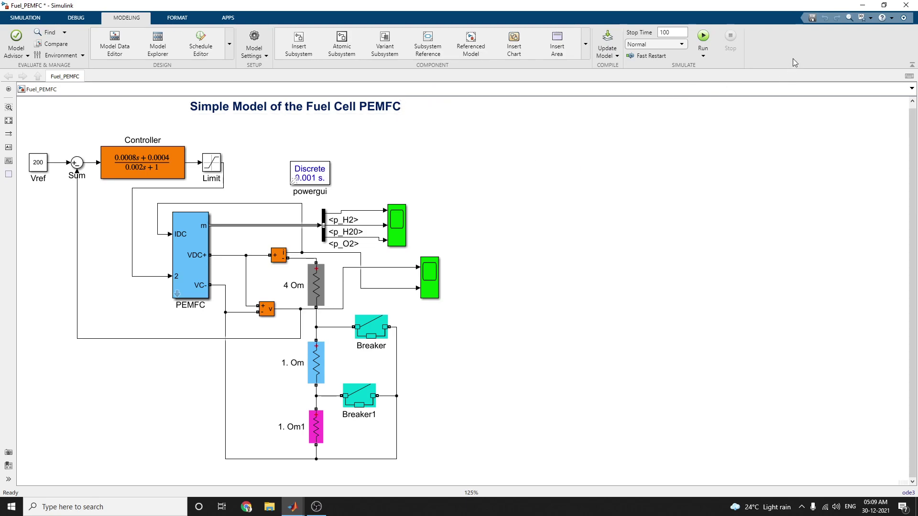